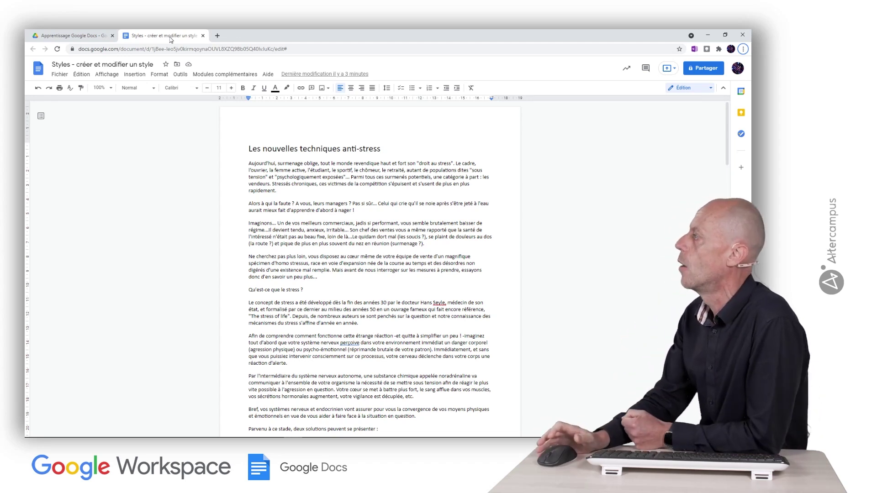
Examine the available paragraph styles from Normal and Titre to Titre 6, including their options to apply or update each style.
left_click(157, 91)
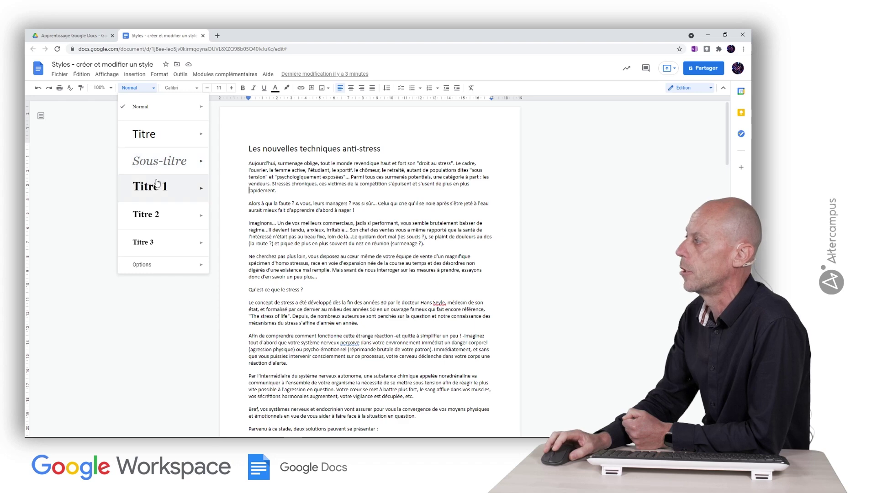
mouse_move(166, 163)
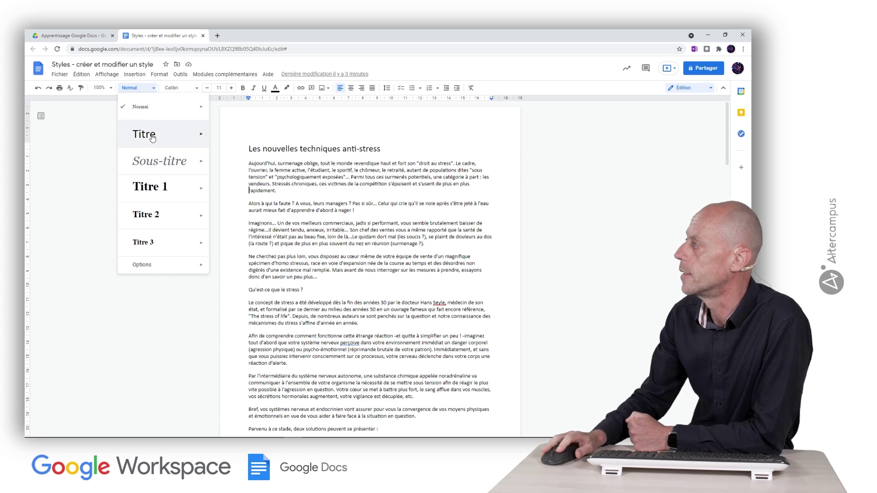
left_click(152, 75)
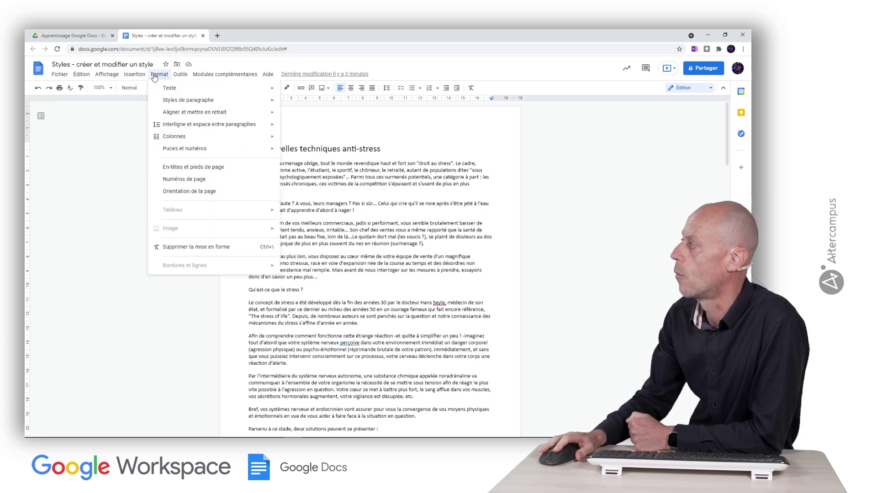
mouse_move(185, 101)
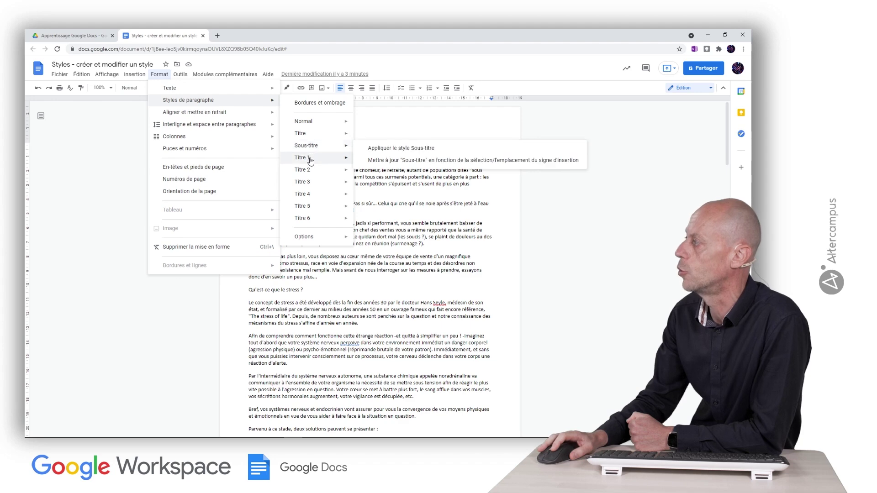
mouse_move(314, 223)
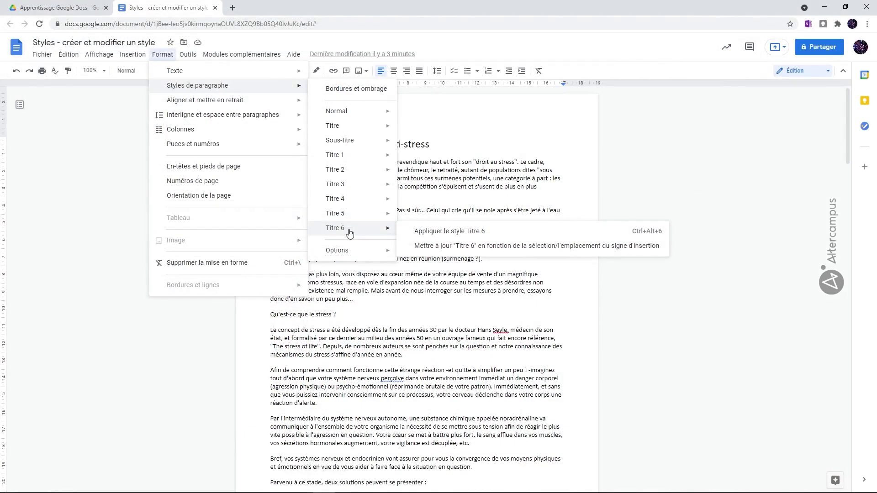
mouse_move(355, 113)
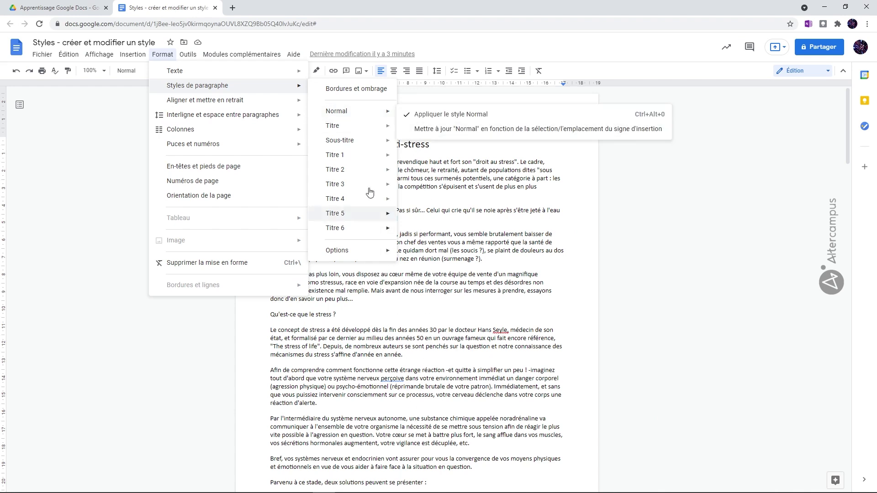
mouse_move(386, 133)
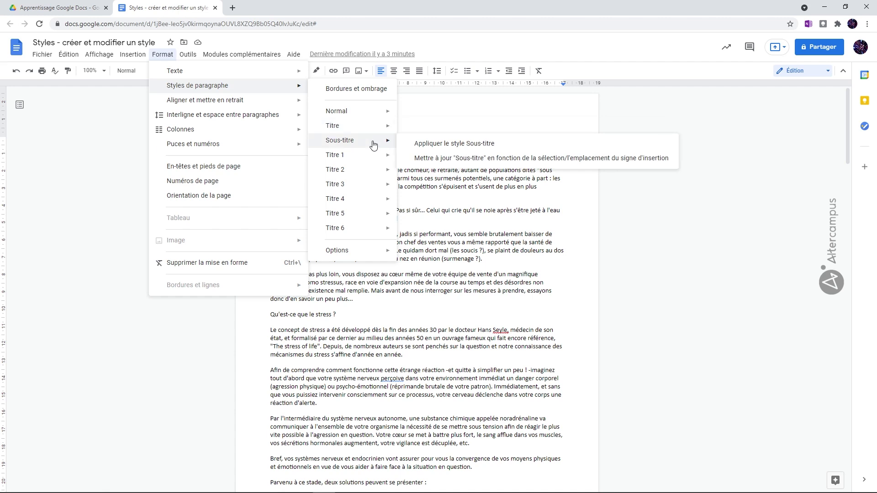
Apply the Titre style to the document's first line, "Les nouvelles techniques anti-stress".
left_click(425, 282)
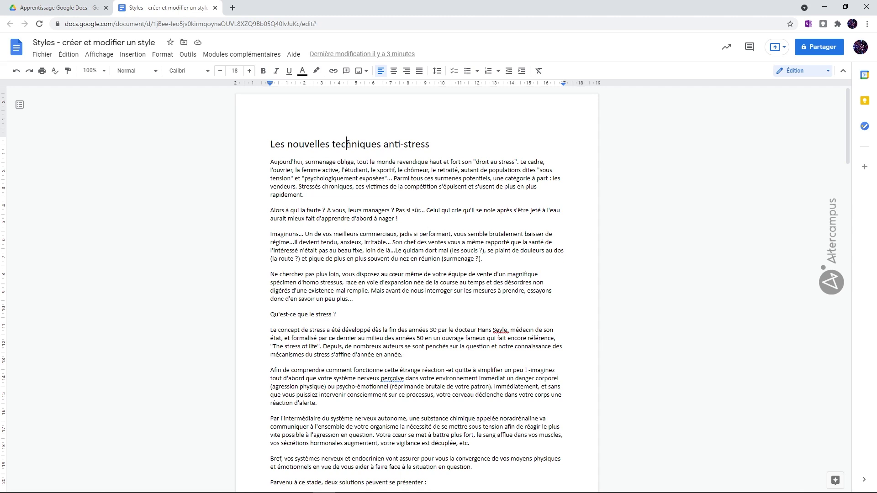
left_click(154, 72)
left_click(158, 128)
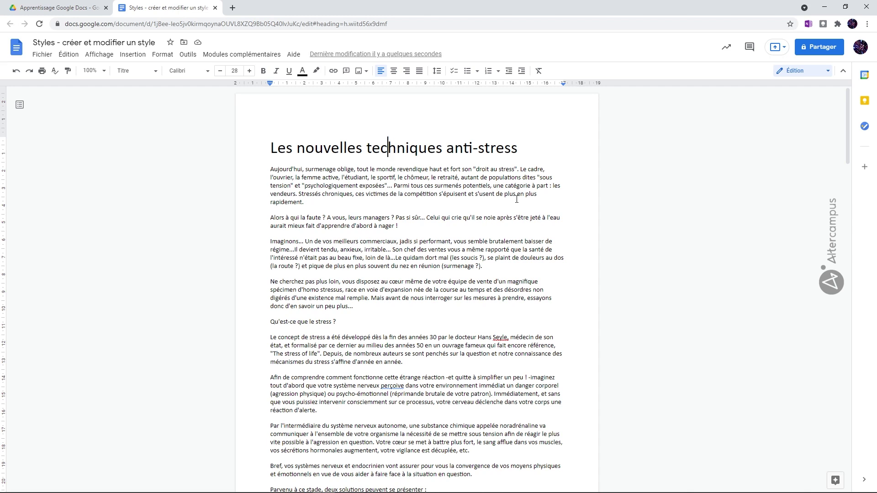
Apply the Titre 1 style to the headings "Qu'est-ce que le stress ?" and "Pourquoi un vendeur est-il stressé ?".
left_click(299, 322)
left_click(155, 71)
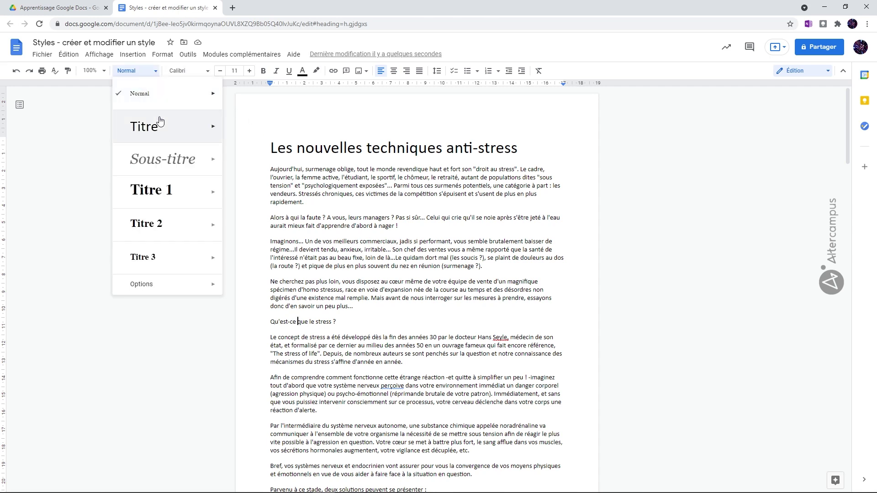
left_click(170, 194)
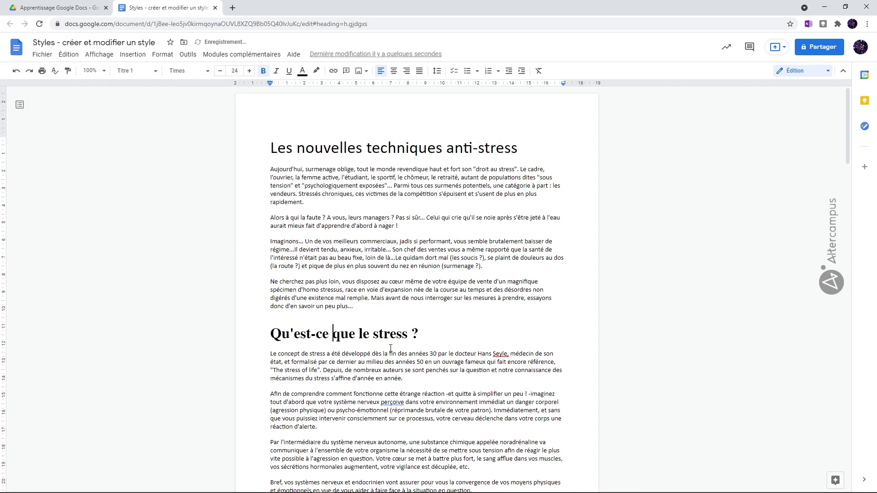
scroll(390, 348, "down", 7)
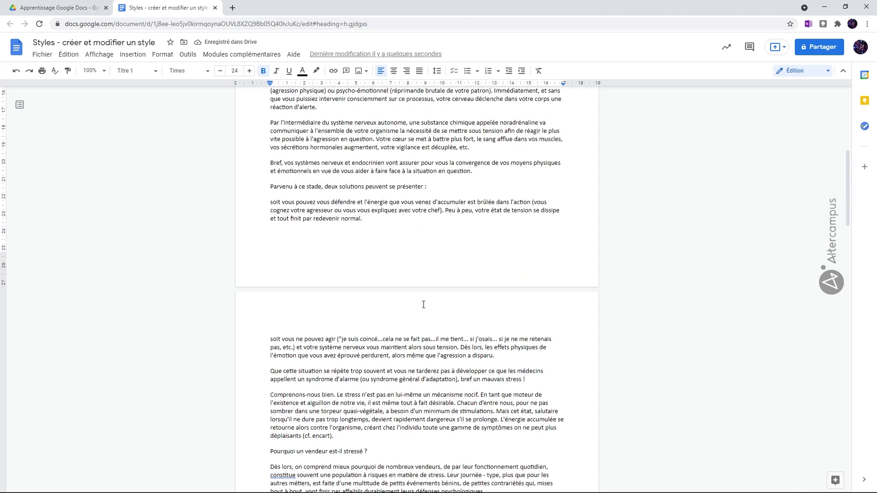
left_click(325, 453)
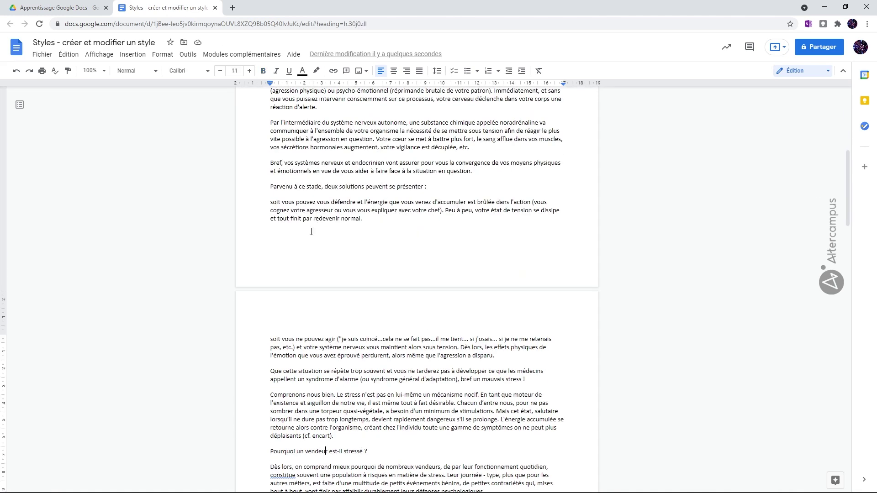
left_click(155, 71)
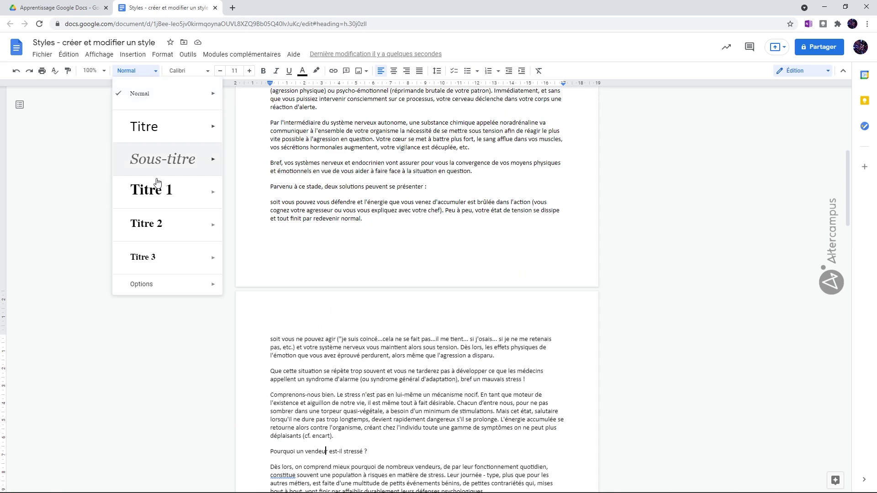
left_click(146, 190)
Apply the Titre 1 style to the heading "Les fauteurs de stress" further down the document.
scroll(392, 306, "down", 4)
scroll(381, 301, "down", 6)
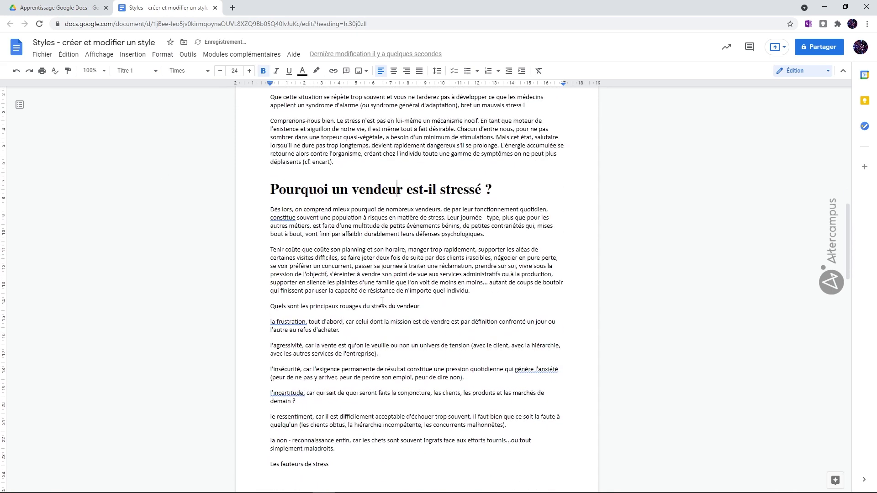
scroll(382, 302, "down", 2)
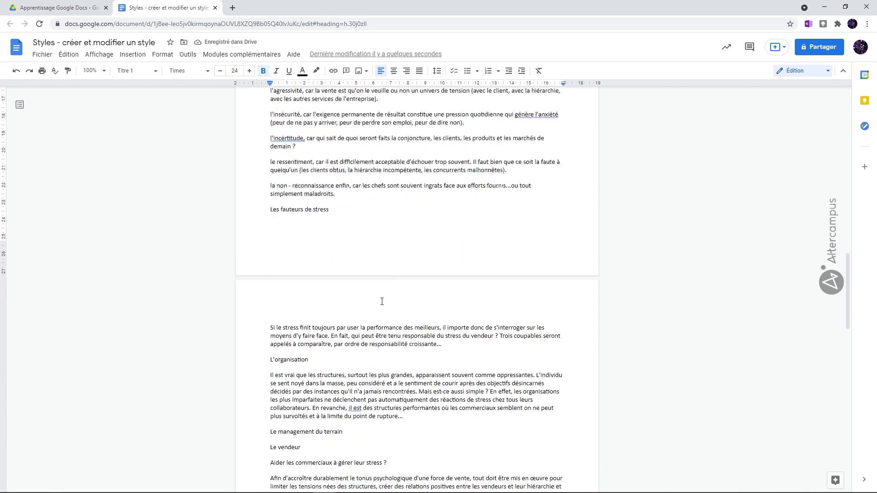
left_click(315, 197)
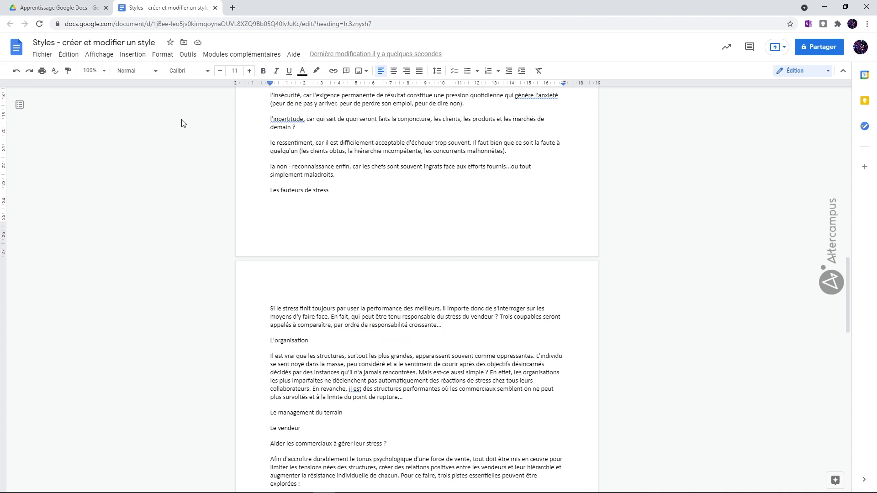
left_click(163, 72)
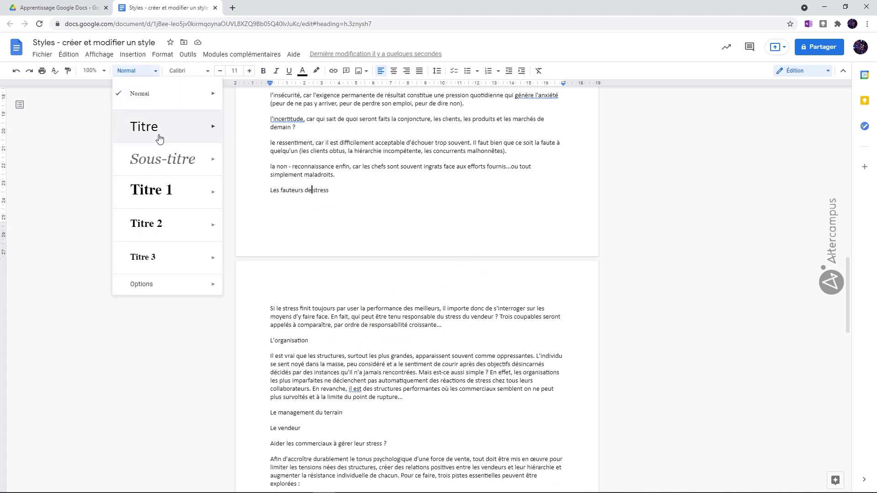
left_click(167, 189)
Apply the Titre 2 style to the subheadings "L'organisation", "Le management du terrain" and "Le vendeur".
left_click(293, 373)
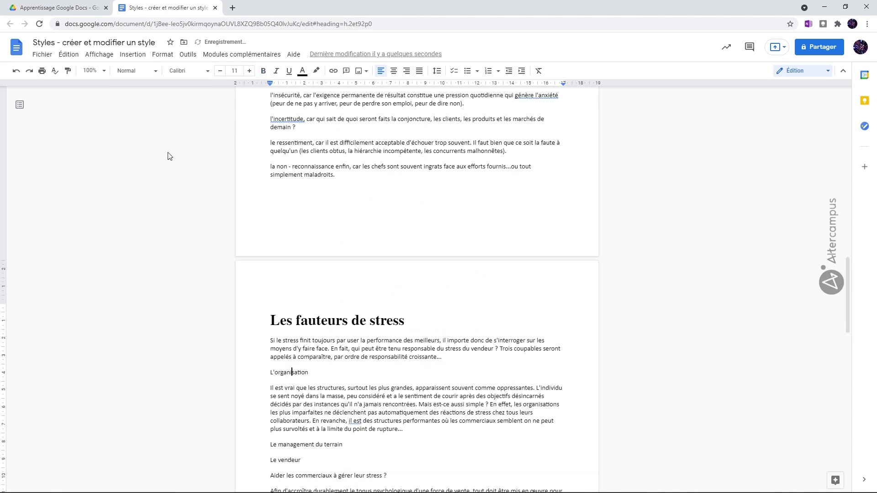
left_click(152, 72)
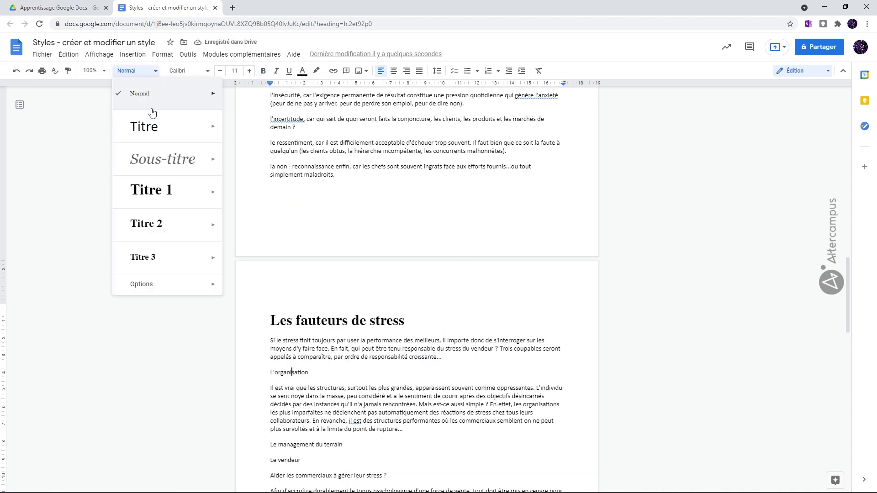
left_click(157, 226)
scroll(319, 301, "down", 3)
left_click(297, 315)
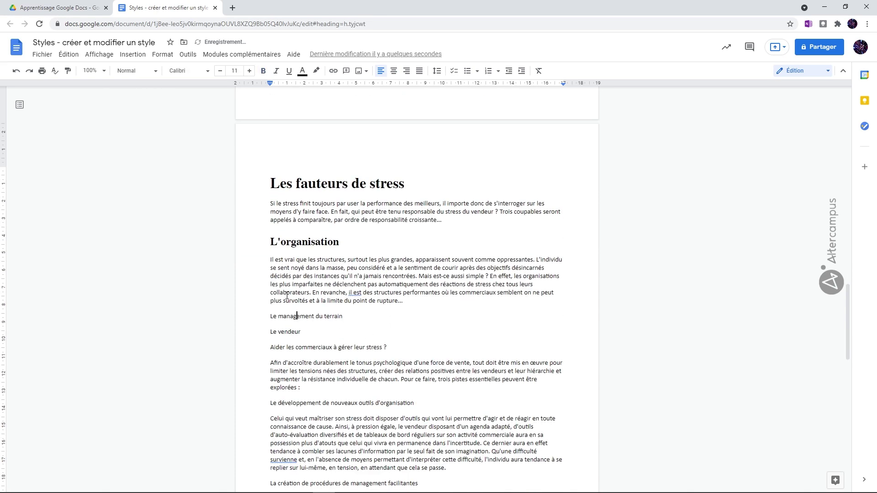
left_click(152, 72)
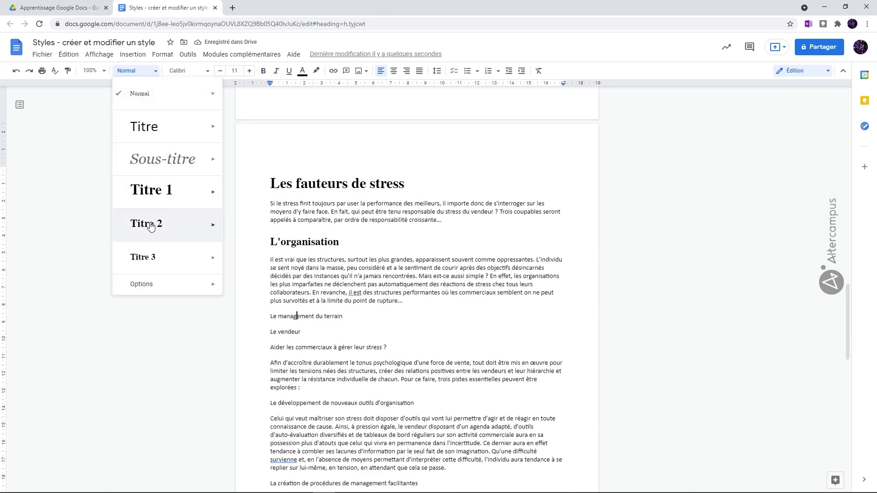
left_click(172, 222)
left_click(284, 340)
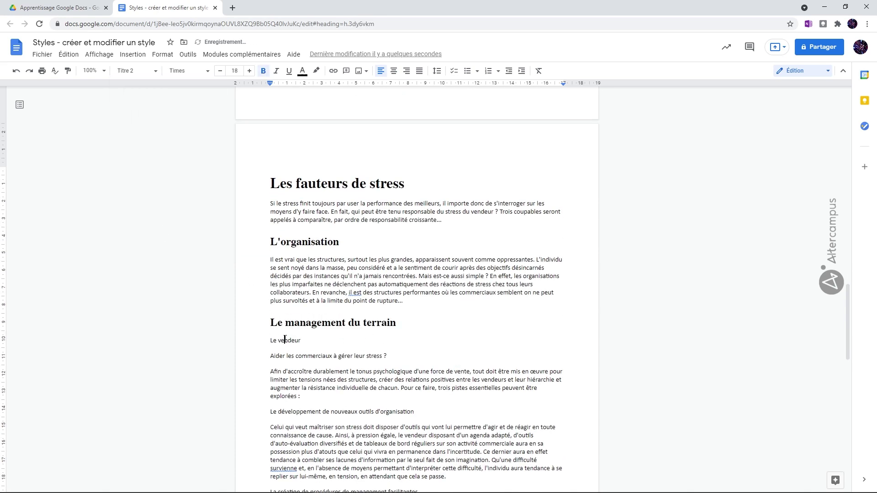
left_click(157, 76)
left_click(162, 225)
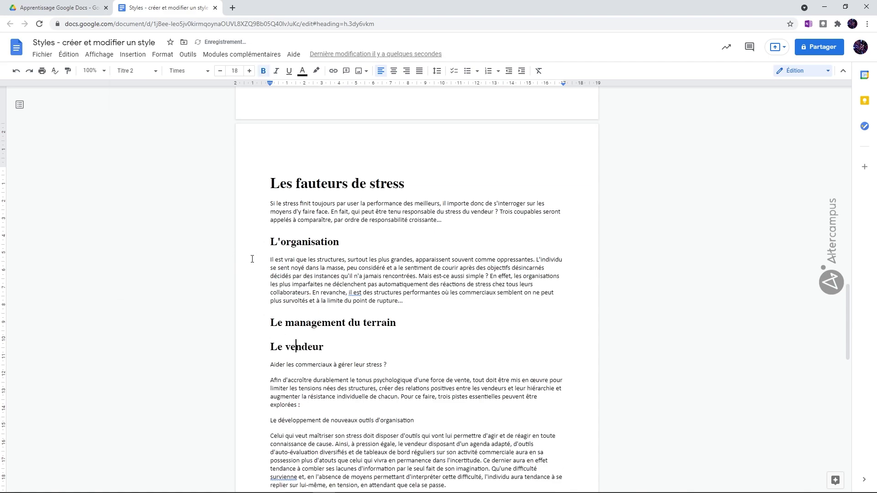
Center the document title "Les nouvelles techniques anti-stress" at the start of the first page.
scroll(406, 343, "up", 20)
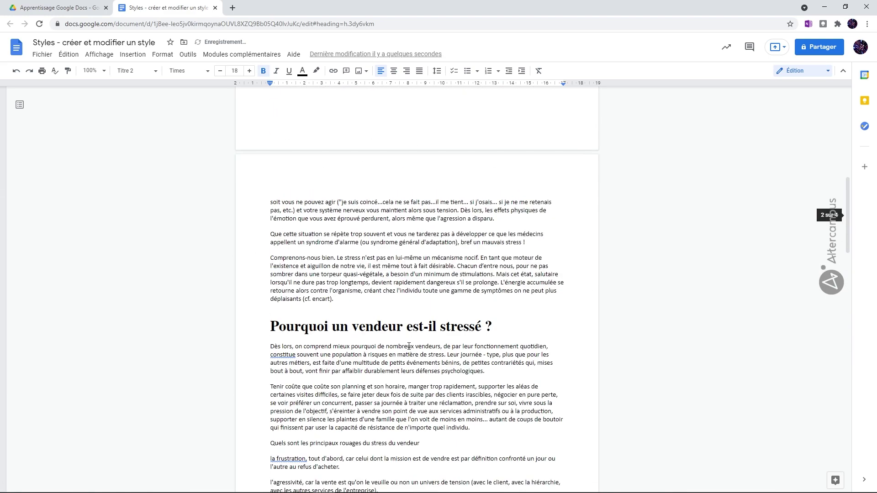
scroll(411, 349, "up", 4)
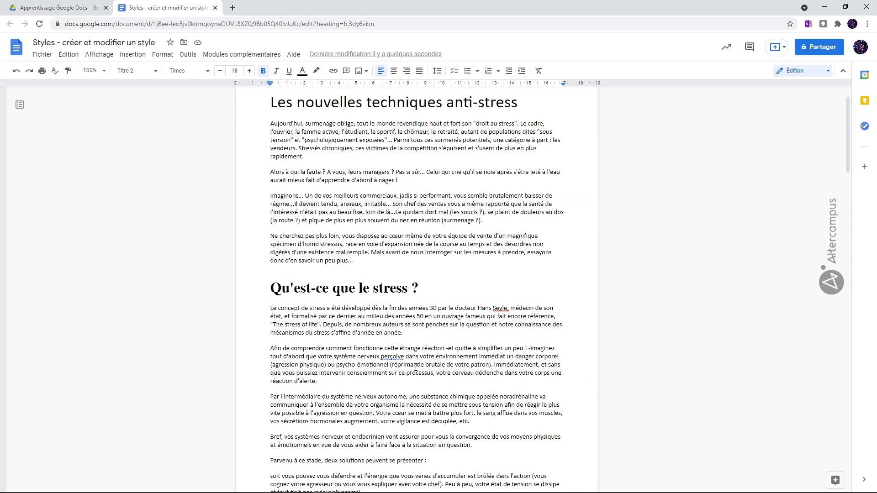
scroll(443, 278, "up", 1)
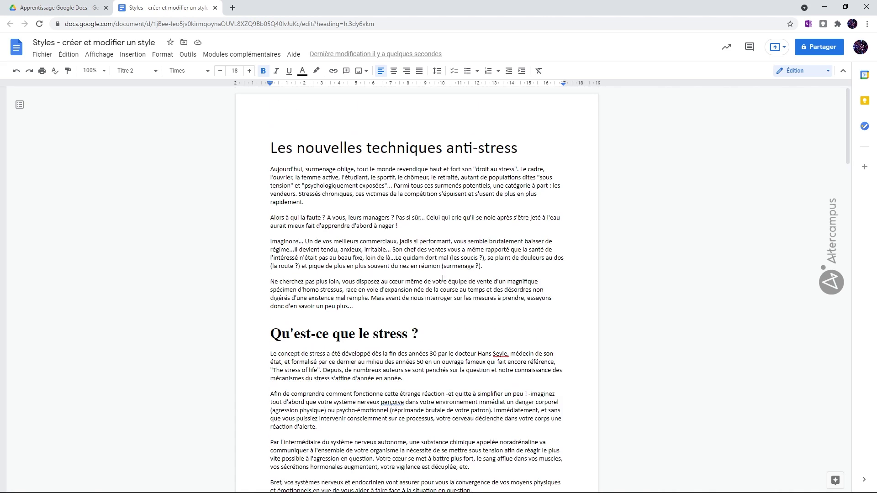
left_click(368, 184)
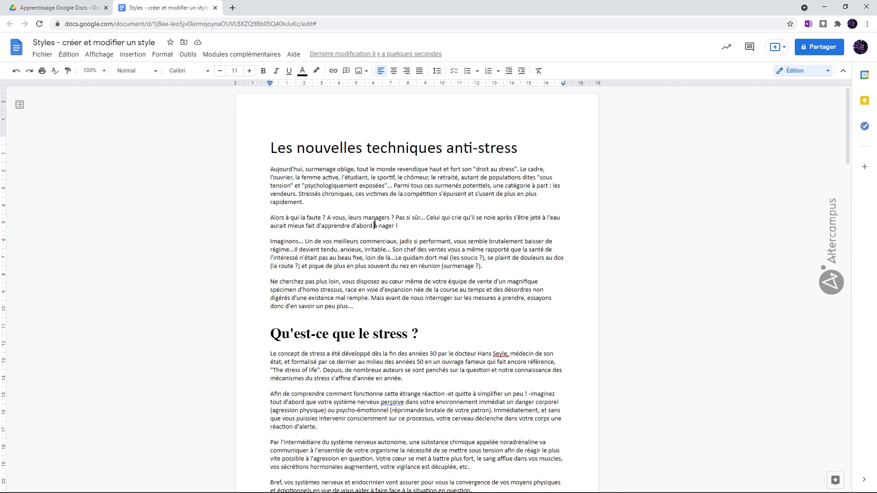
left_click(363, 151)
left_click(393, 71)
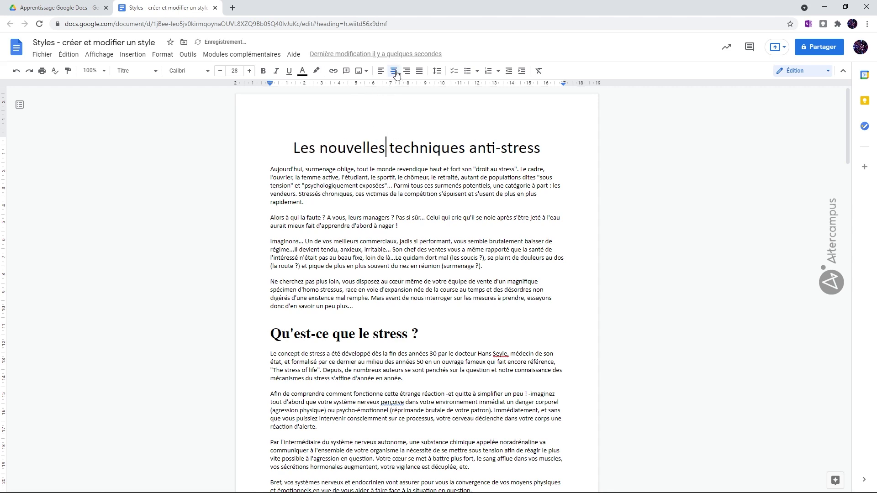
Change the text color of the whole title "Les nouvelles techniques anti-stress" to dark red.
double_click(324, 149)
left_click(323, 149)
triple_click(324, 149)
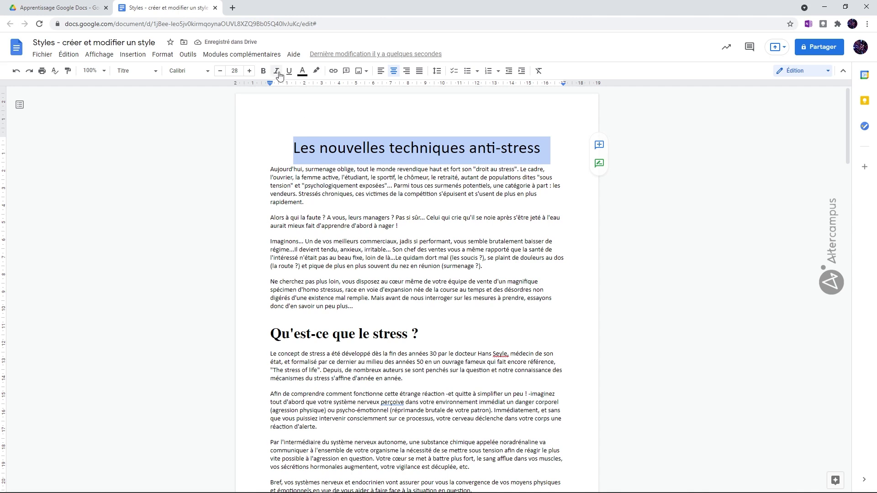
left_click(302, 70)
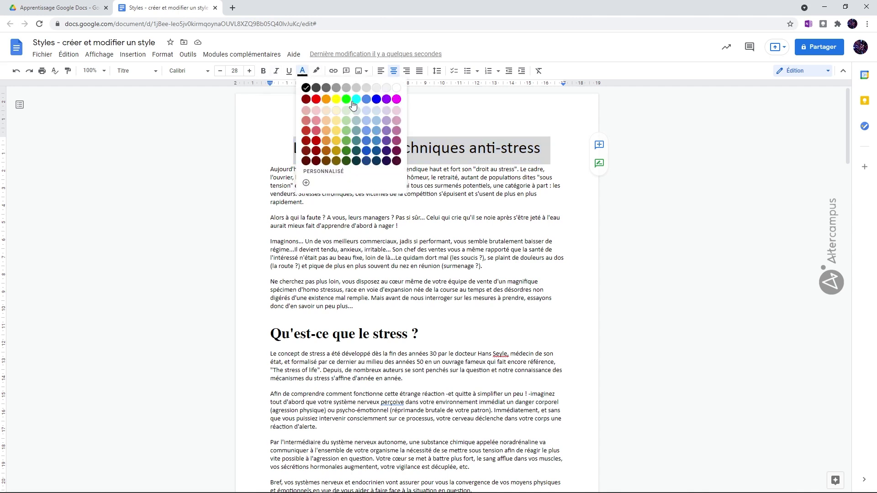
left_click(306, 140)
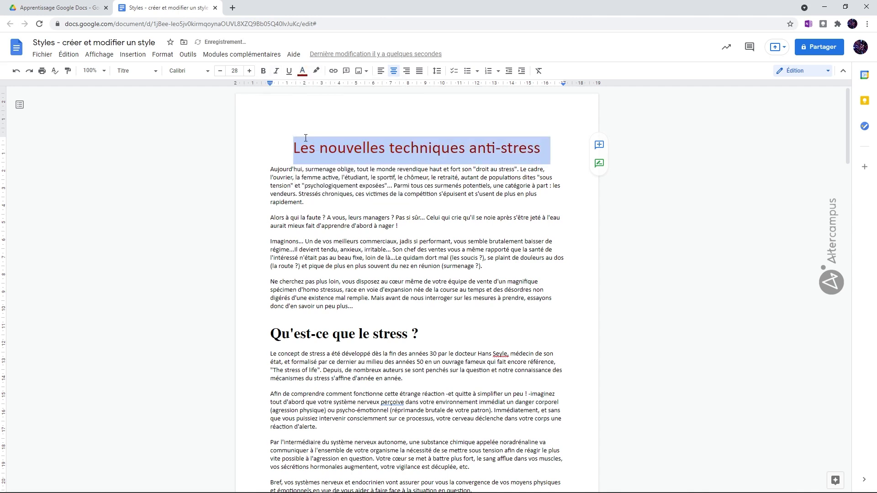
Set custom paragraph spacing of 24 pt after the title "Les nouvelles techniques anti-stress".
left_click(163, 55)
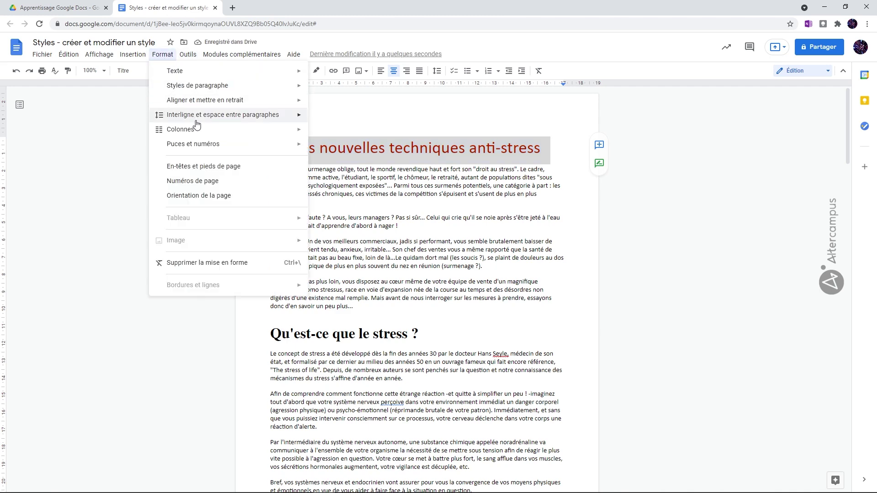
mouse_move(228, 118)
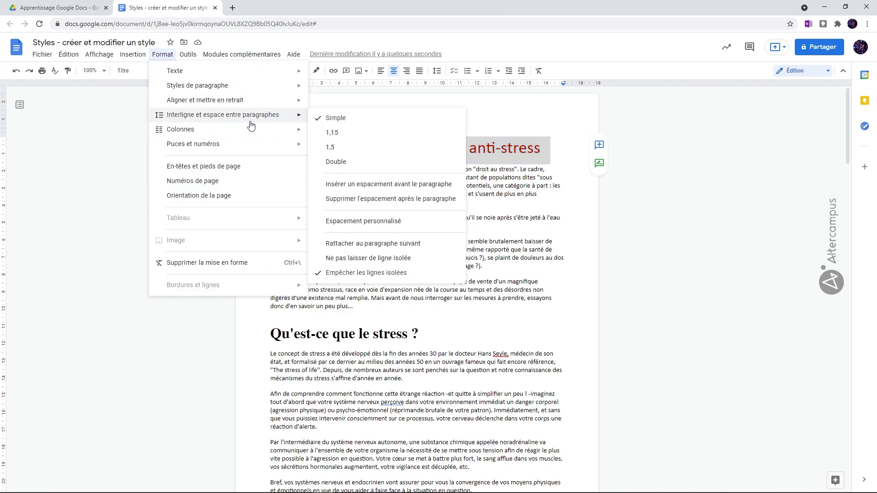
left_click(376, 221)
left_click(462, 293)
type("24")
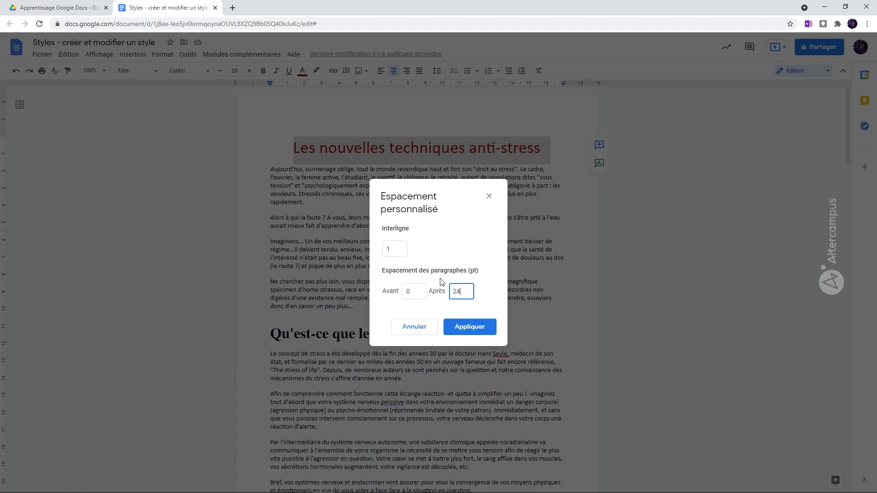
key("Return")
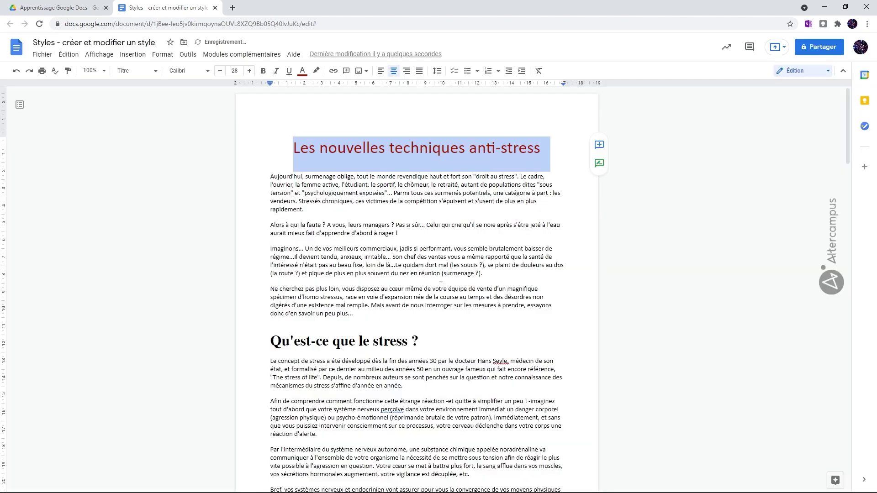
Justify the first body paragraph, starting "Aujourd'hui, surmenage oblige", and set its spacing after to 18 pt.
left_click(403, 184)
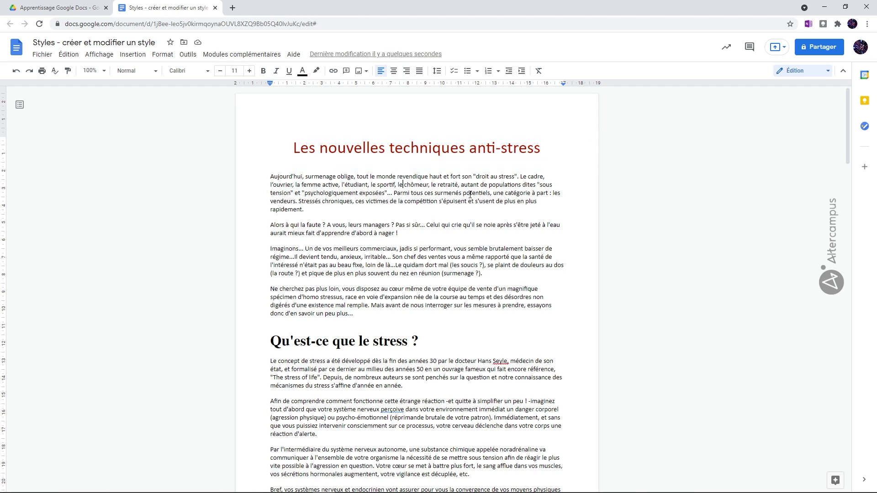
left_click(419, 70)
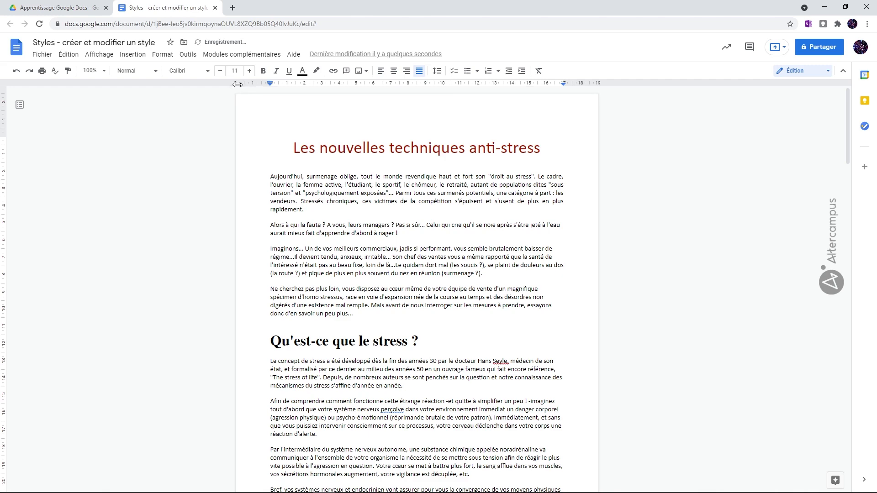
left_click(176, 59)
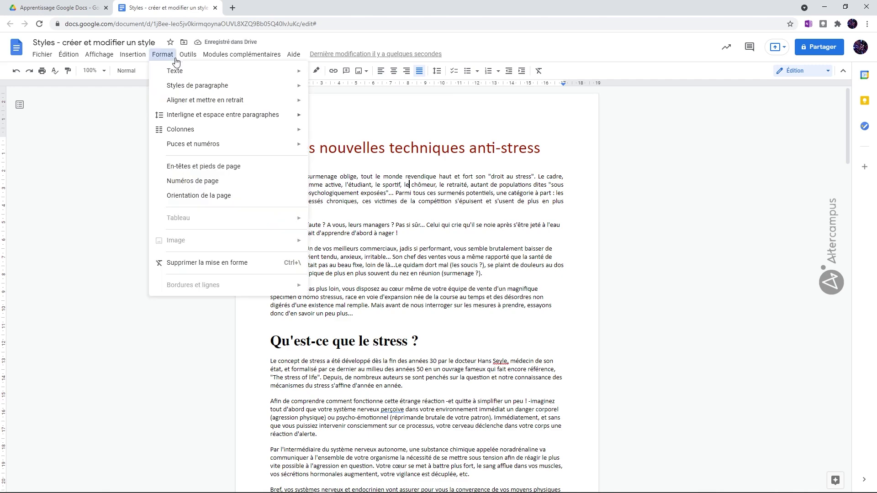
mouse_move(246, 120)
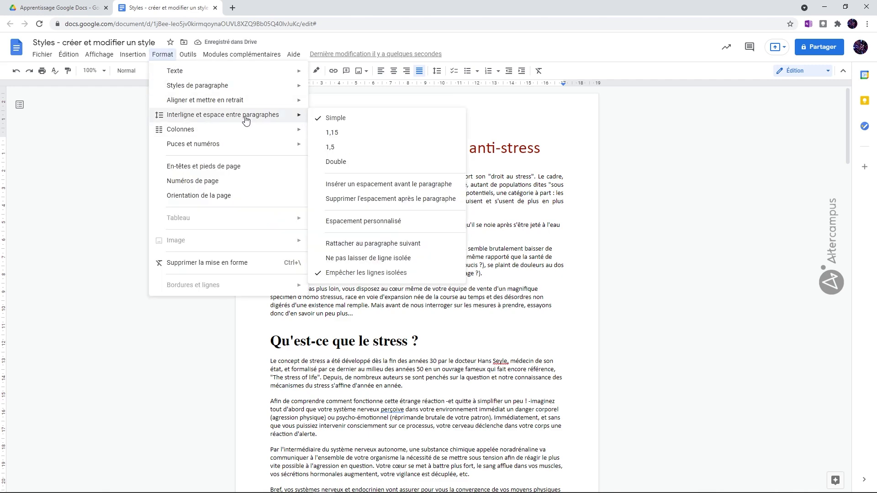
left_click(366, 222)
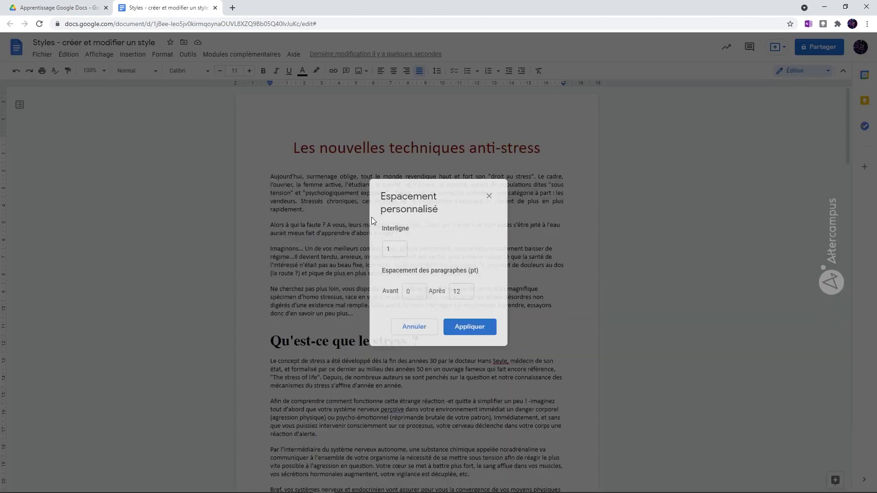
double_click(469, 294)
type("18")
key("Return")
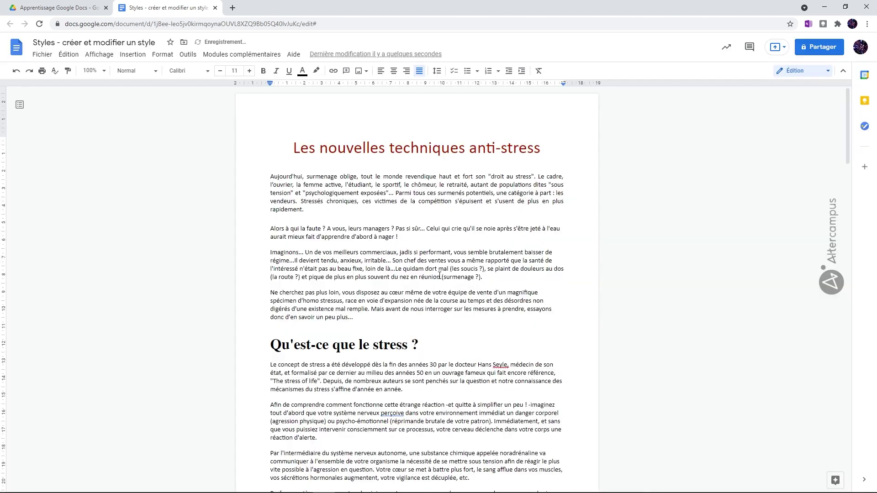
Change the text color of the whole heading "Qu'est-ce que le stress ?" to dark red.
scroll(393, 182, "down", 2)
left_click(340, 253)
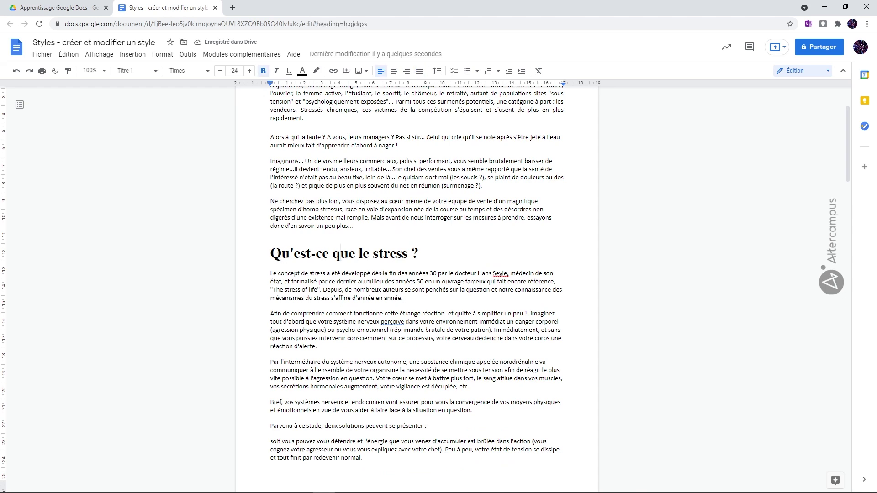
triple_click(282, 253)
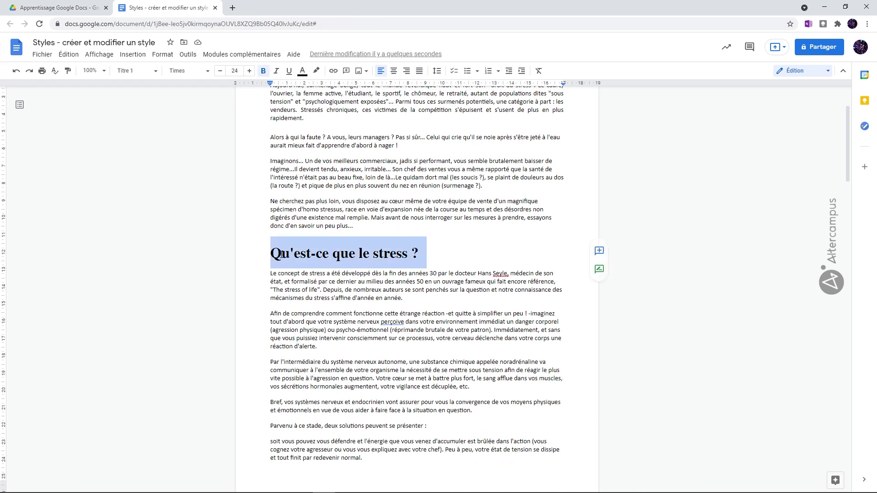
left_click(303, 71)
left_click(305, 148)
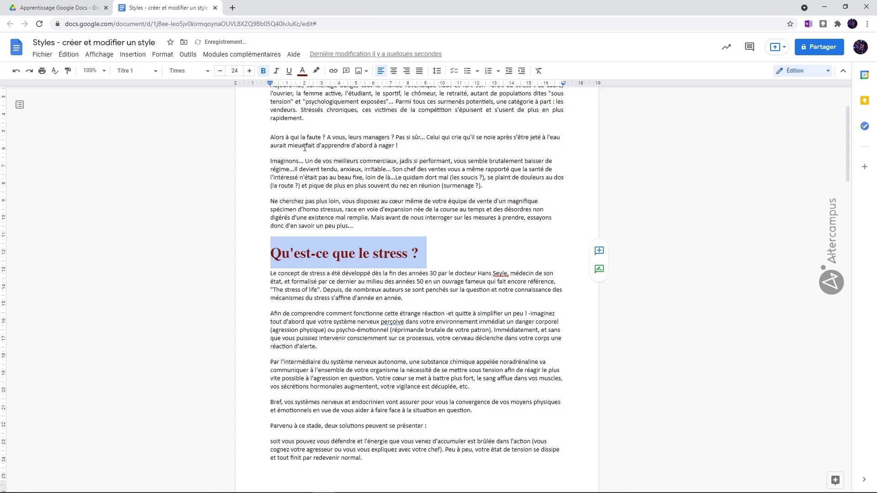
Set the custom spacing before the heading "Qu'est-ce que le stress ?" to 12 pt.
left_click(162, 54)
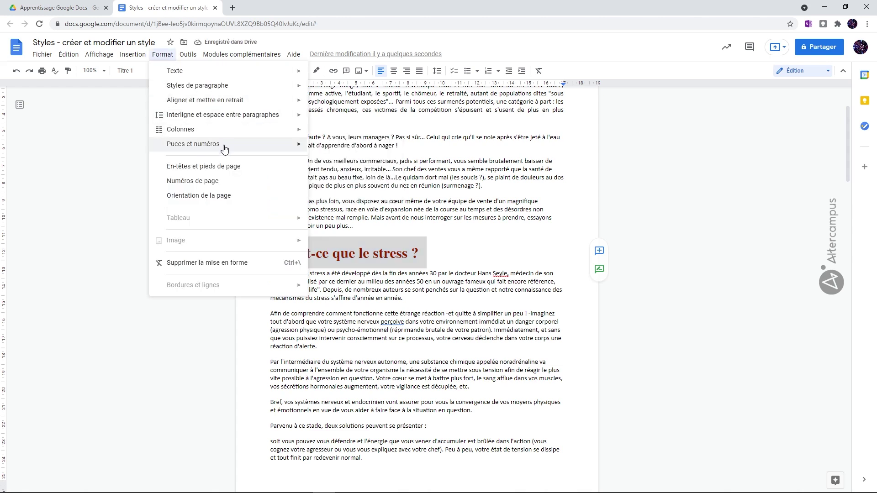
mouse_move(240, 121)
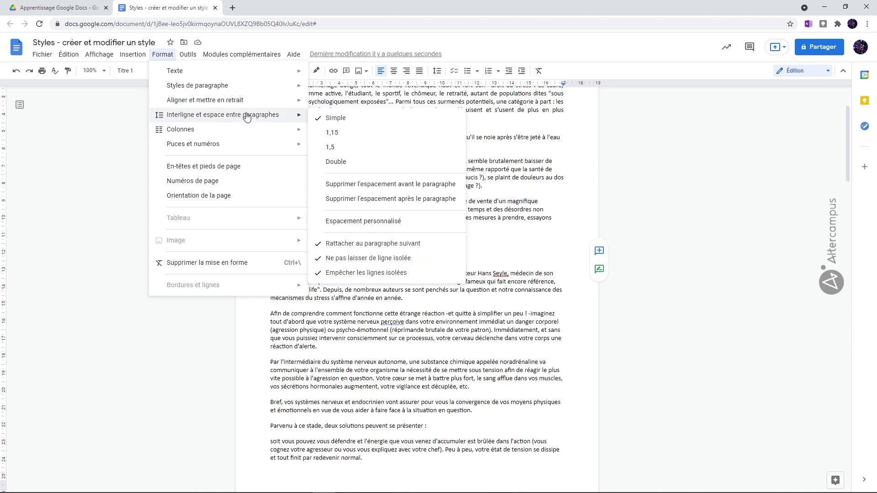
left_click(367, 221)
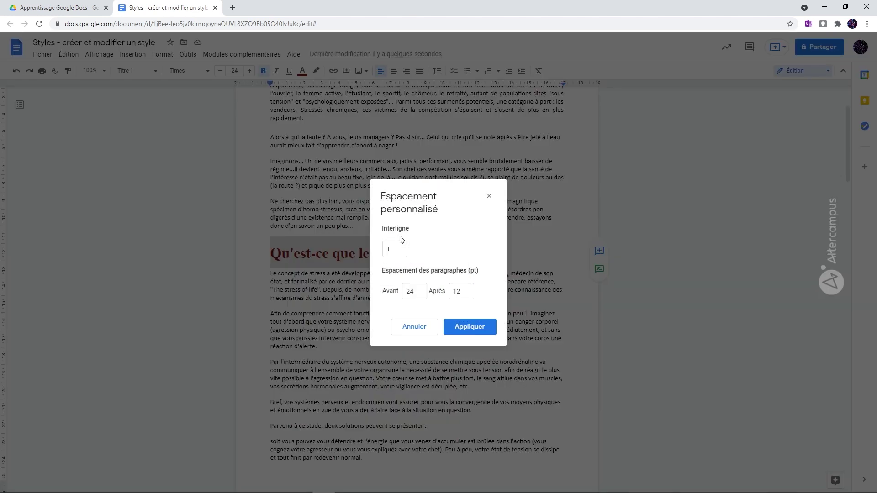
double_click(423, 289)
type("12")
left_click(469, 292)
left_click(470, 326)
Italicize the subheading "L'organisation" under "Les fauteurs de stress" and change its text color to dark orange.
scroll(416, 337, "down", 5)
scroll(416, 337, "down", 10)
scroll(408, 325, "down", 5)
left_click_drag(361, 241, 262, 242)
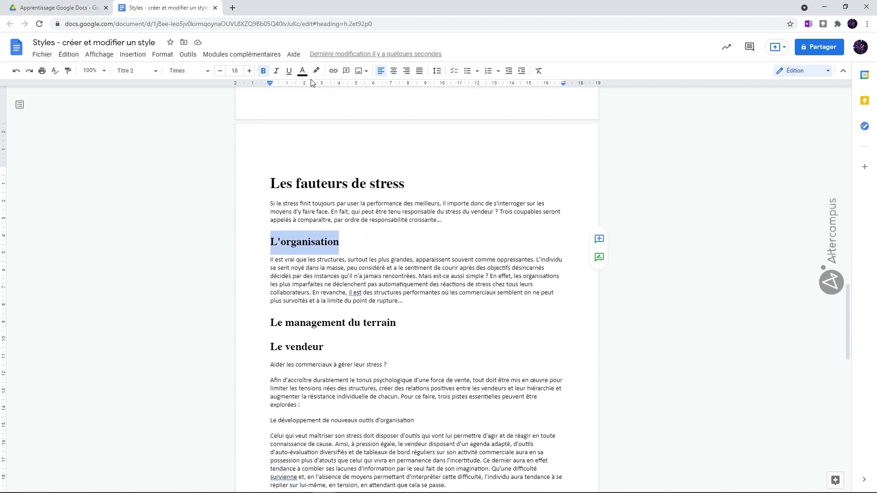
left_click(276, 71)
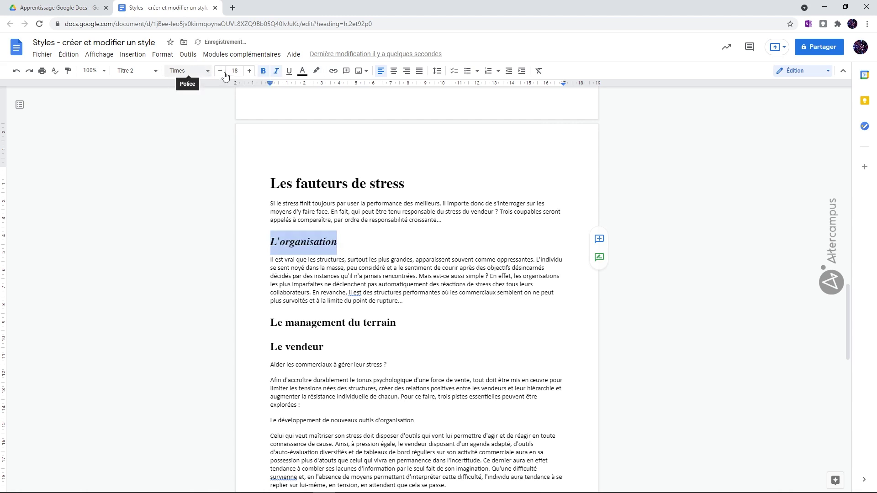
left_click(302, 71)
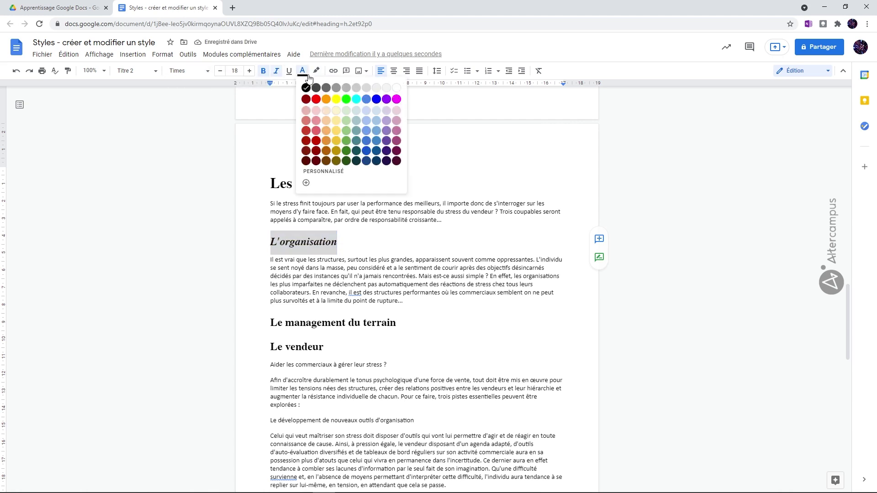
left_click(316, 150)
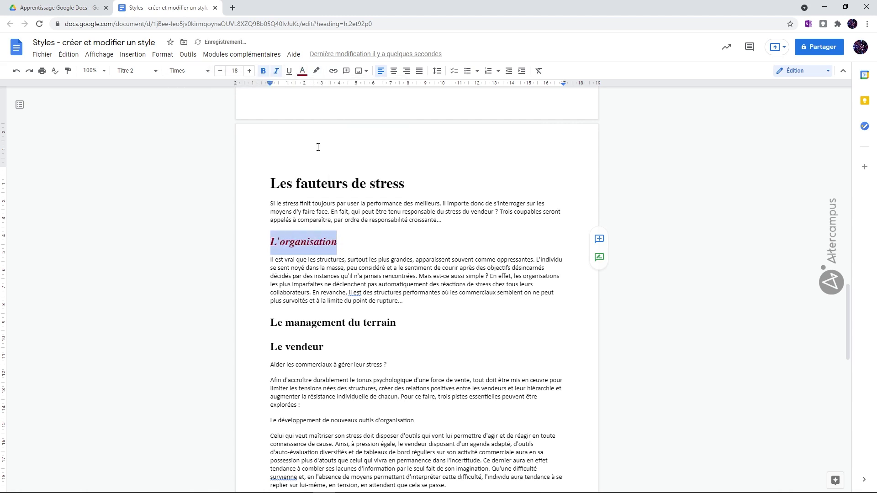
left_click(302, 71)
left_click(325, 150)
Update the Titre style to match the formatting of the document title "Les nouvelles techniques anti-stress".
scroll(360, 192, "up", 15)
scroll(385, 203, "up", 4)
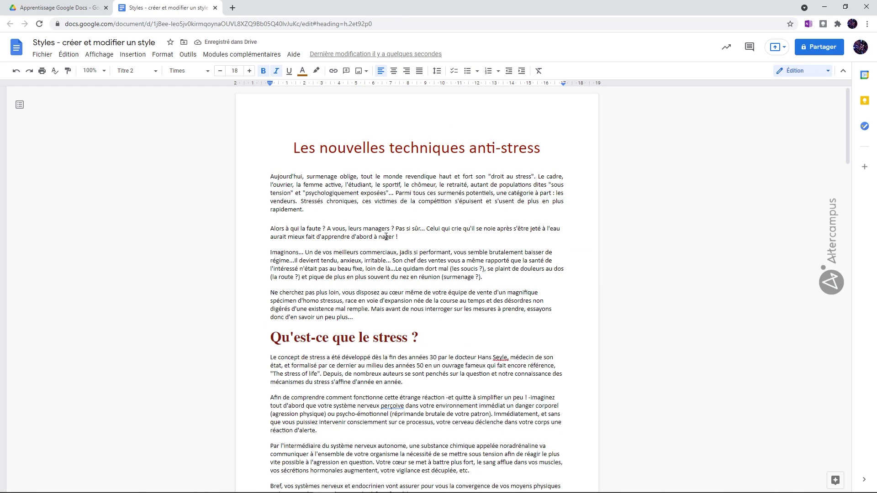
left_click(367, 147)
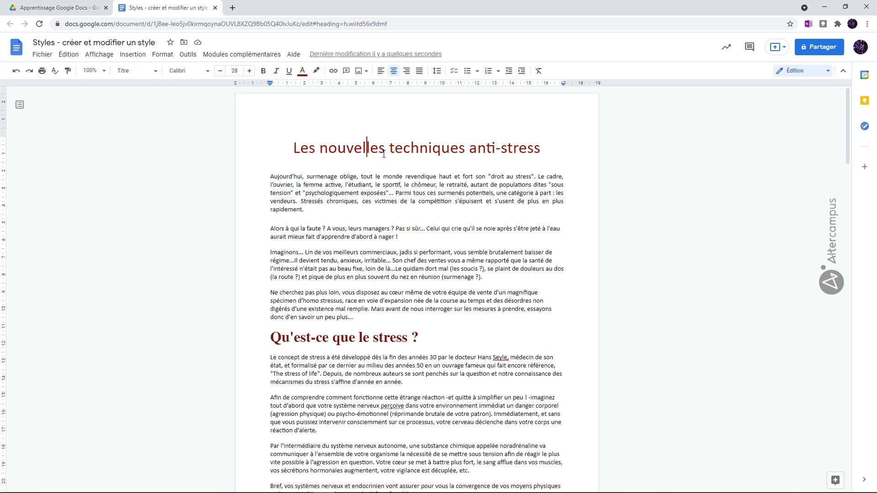
left_click(156, 72)
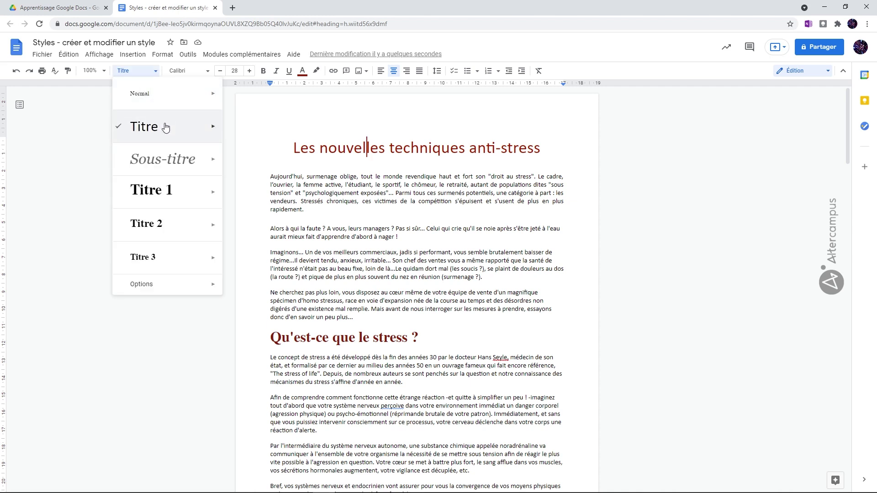
mouse_move(207, 132)
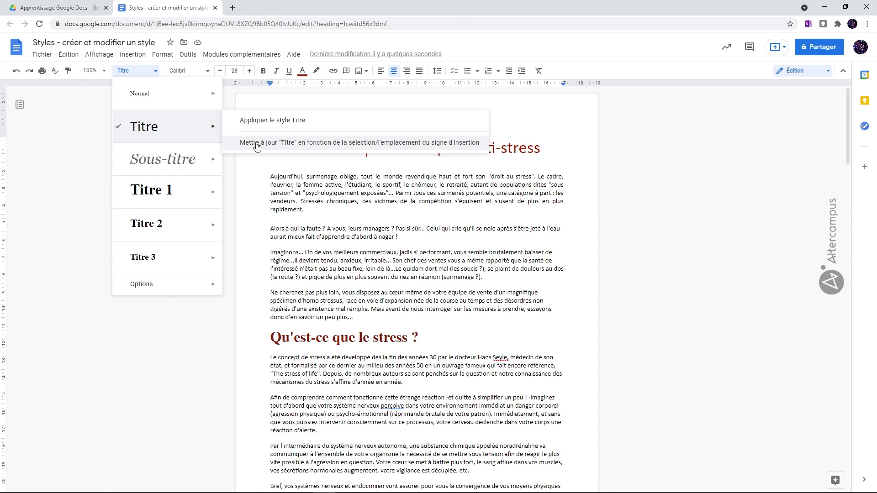
left_click(301, 144)
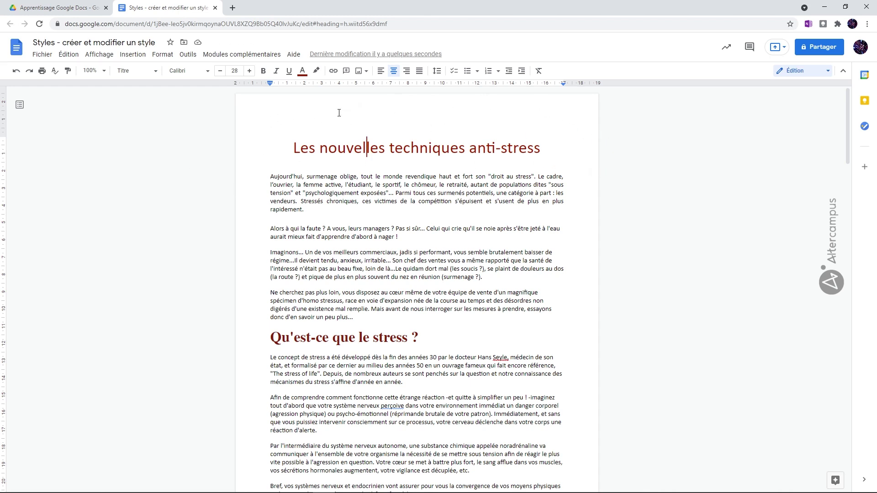
Update the Normal style to match the justified first body paragraph and check the body text.
left_click(375, 185)
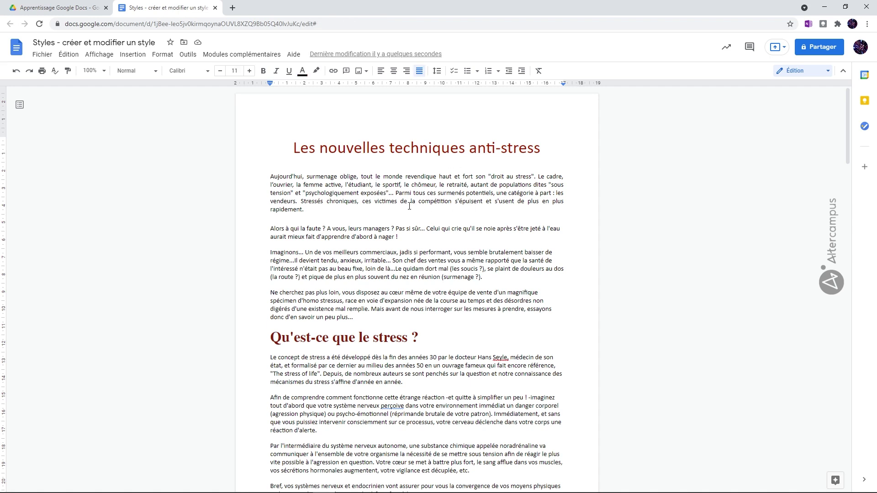
left_click(156, 72)
mouse_move(212, 94)
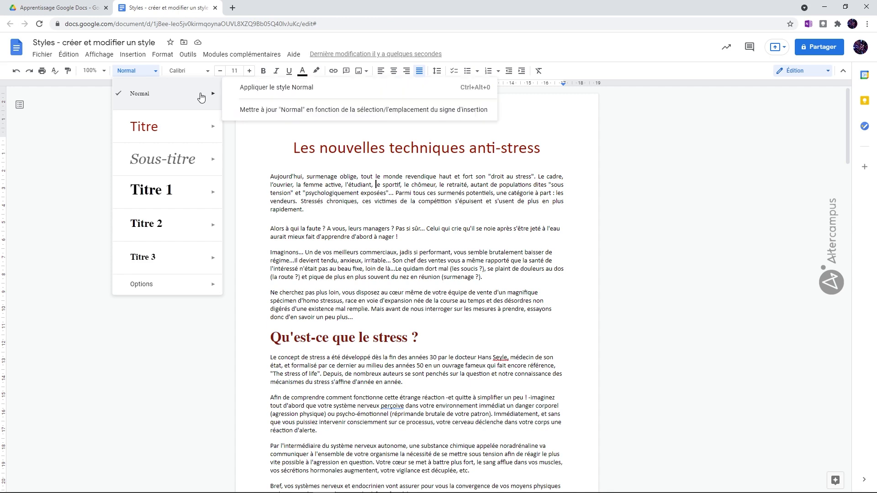
left_click(251, 113)
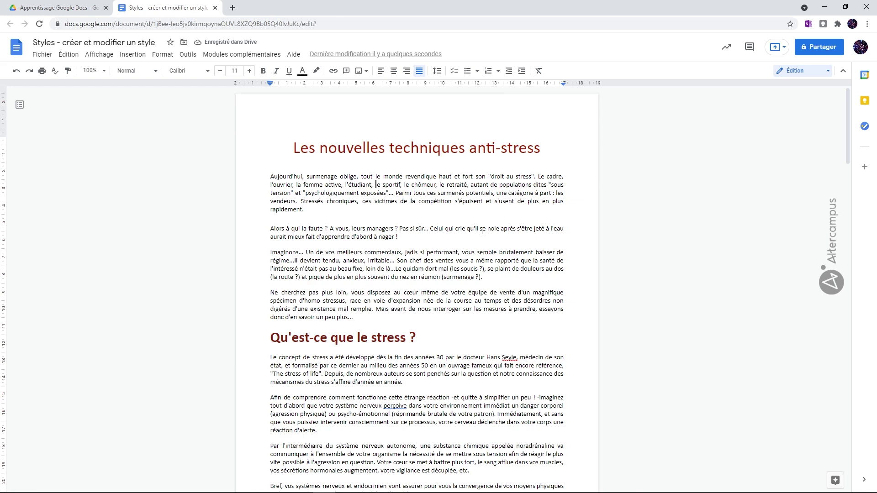
scroll(483, 282, "down", 3)
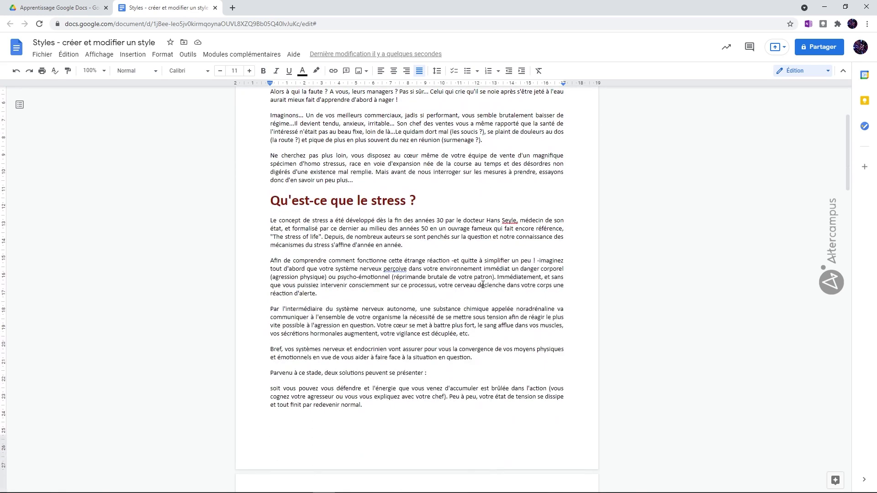
scroll(483, 285, "up", 3)
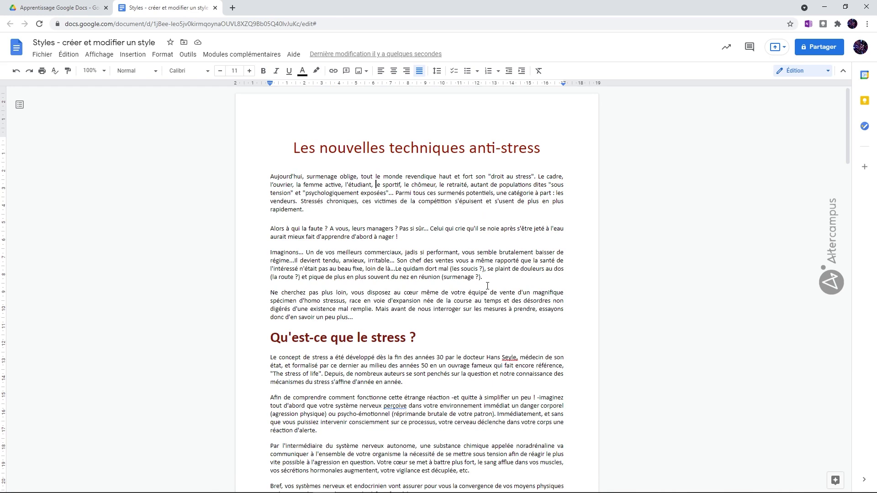
Update the Titre 1 style to match the formatting of the heading "Qu'est-ce que le stress ?".
scroll(471, 272, "down", 3)
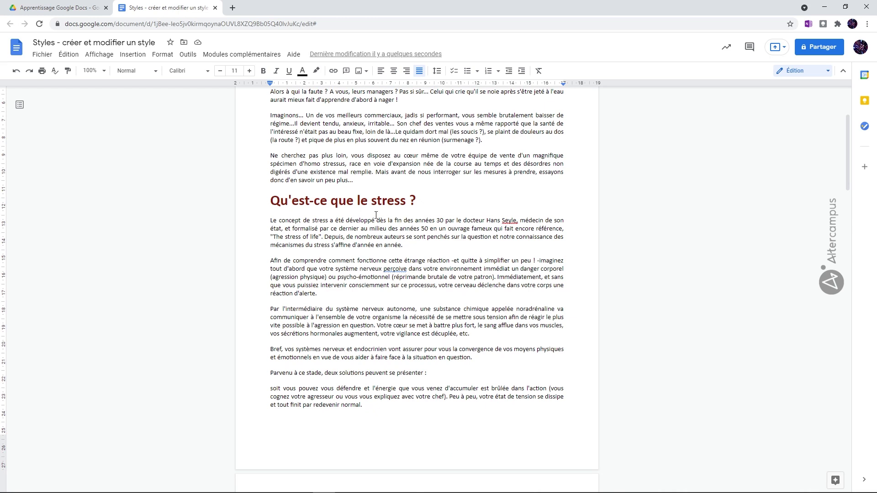
left_click(314, 202)
left_click(156, 72)
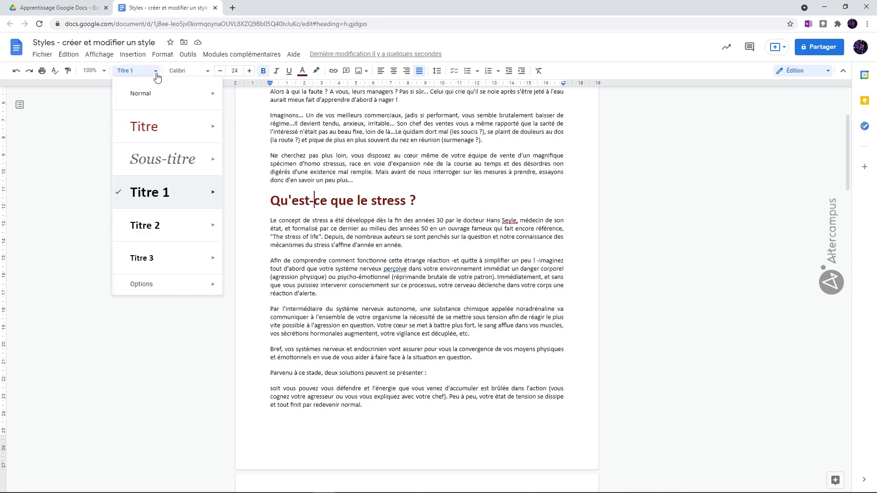
mouse_move(196, 204)
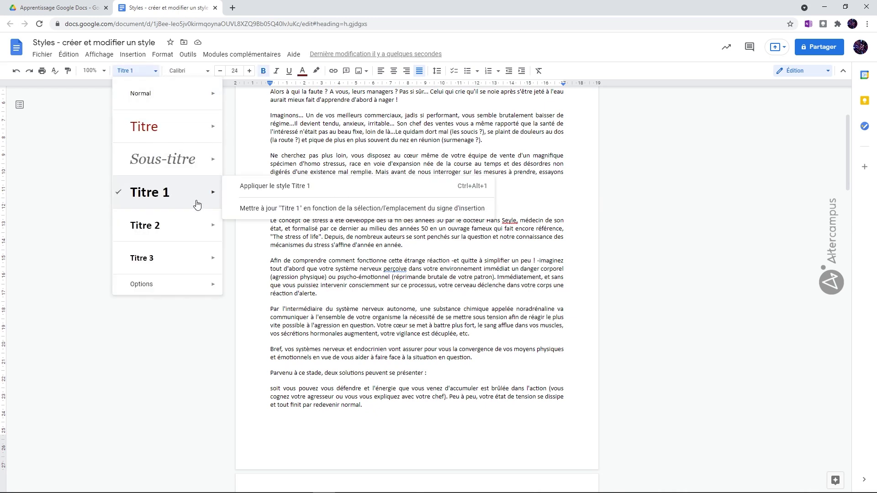
left_click(258, 209)
Update the Titre 2 style to match the formatting of the subheading "L'organisation" and check the other subheadings.
scroll(434, 294, "down", 10)
scroll(433, 296, "down", 6)
left_click(317, 279)
left_click(158, 72)
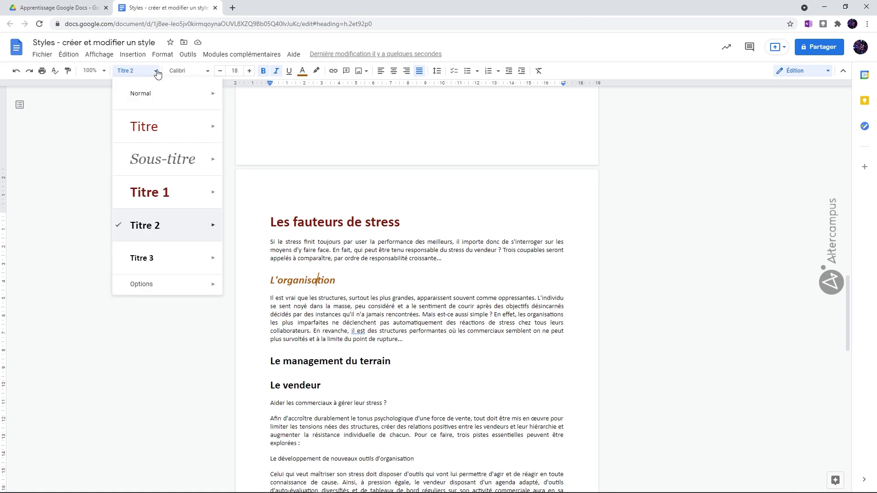
mouse_move(212, 231)
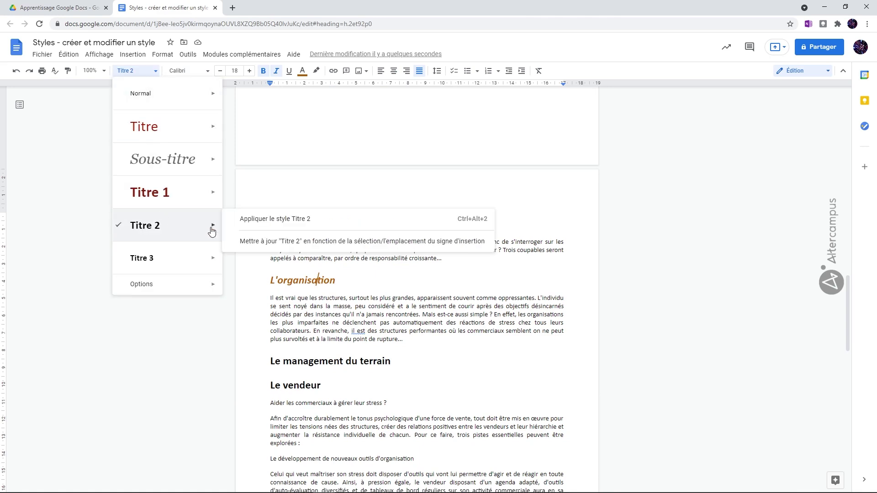
left_click(269, 241)
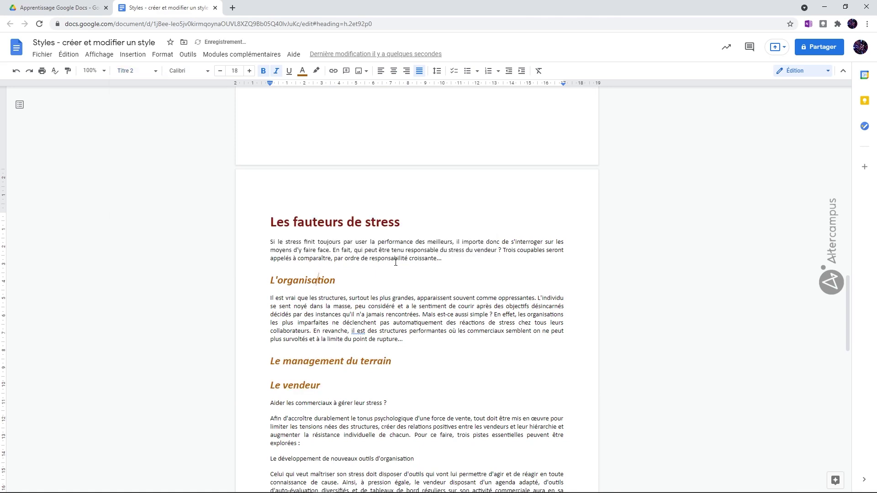
scroll(413, 266, "up", 10)
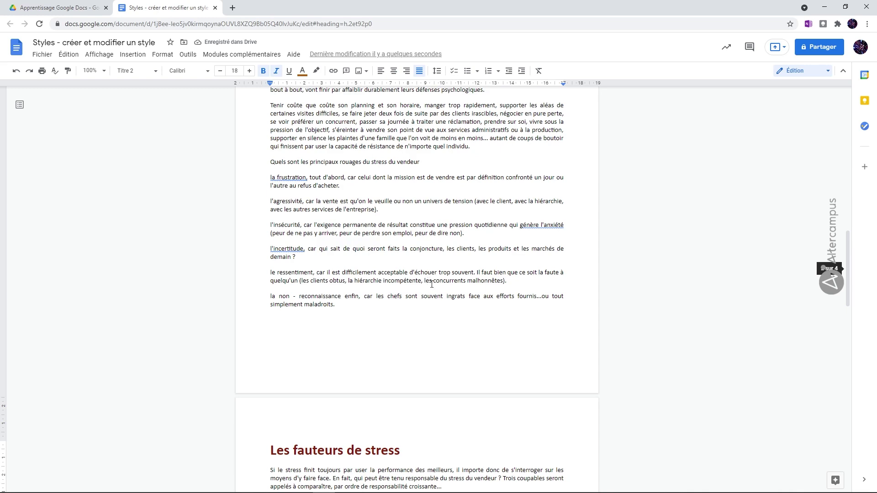
scroll(415, 279, "down", 5)
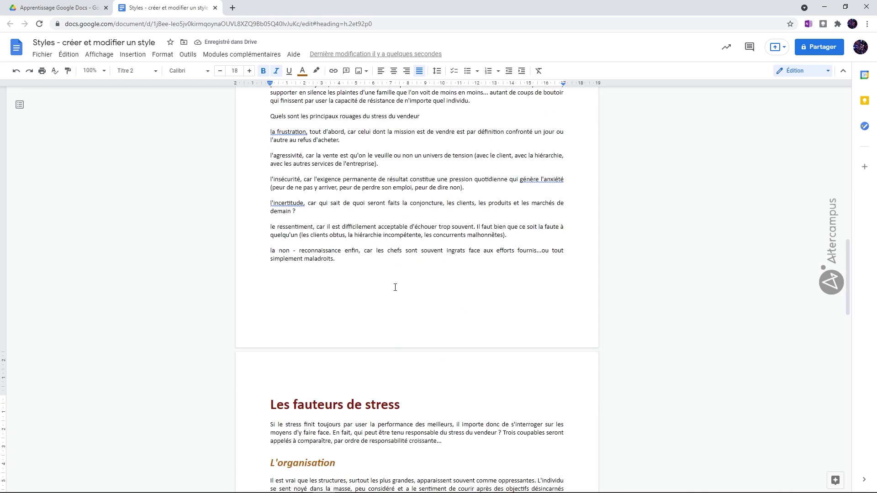
scroll(393, 287, "down", 4)
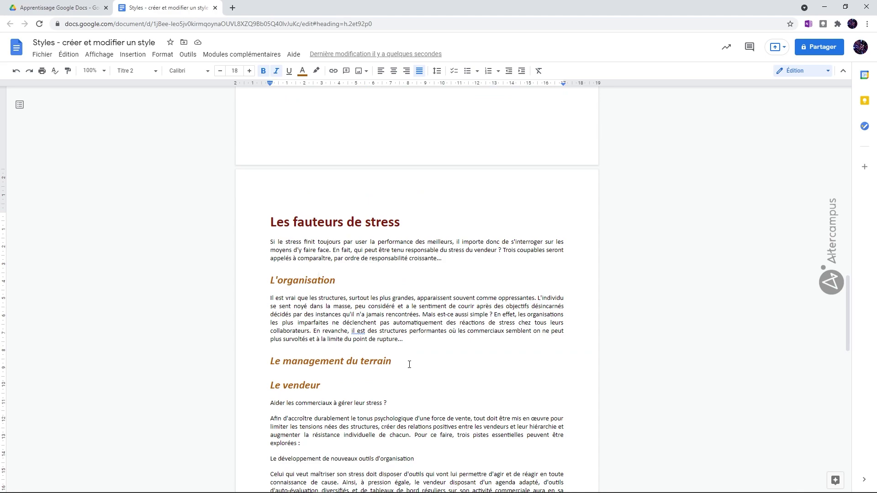
Save the document's customized paragraph styles as the default styles.
scroll(410, 364, "up", 15)
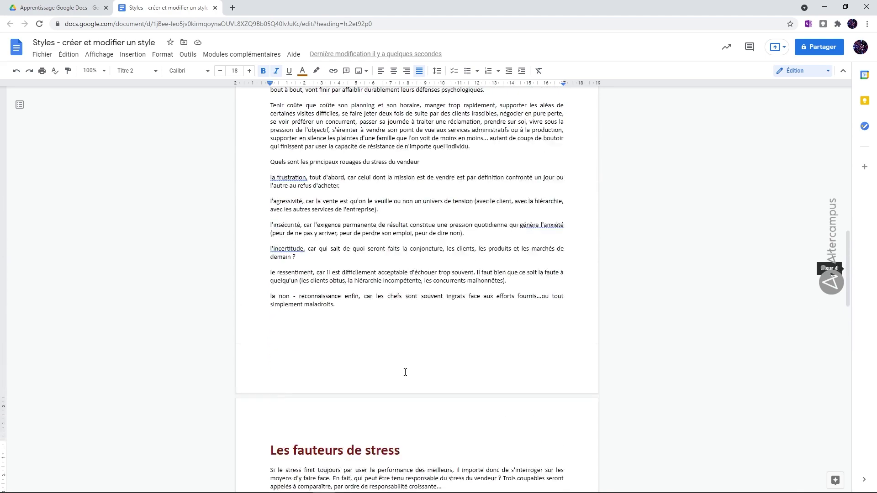
scroll(404, 377, "up", 5)
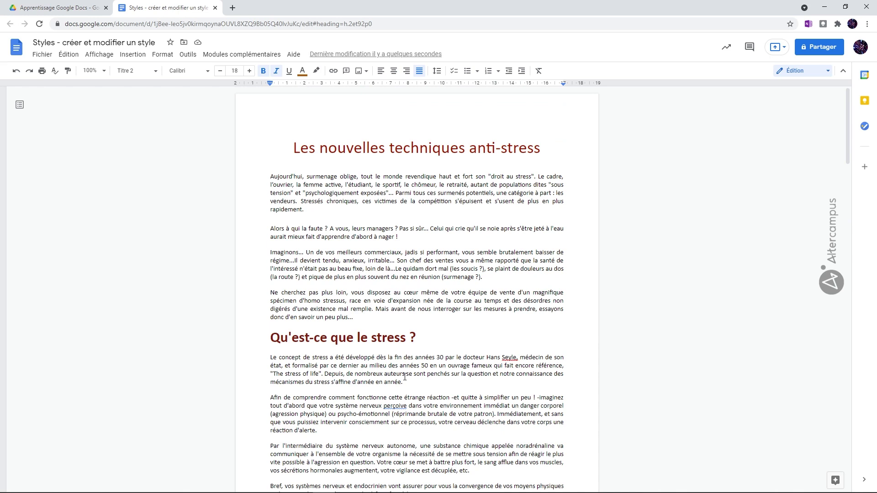
left_click(157, 73)
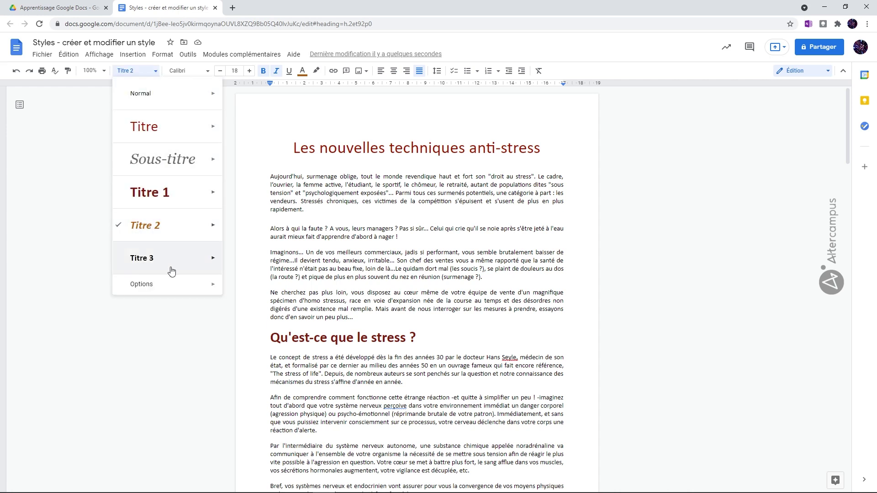
mouse_move(185, 286)
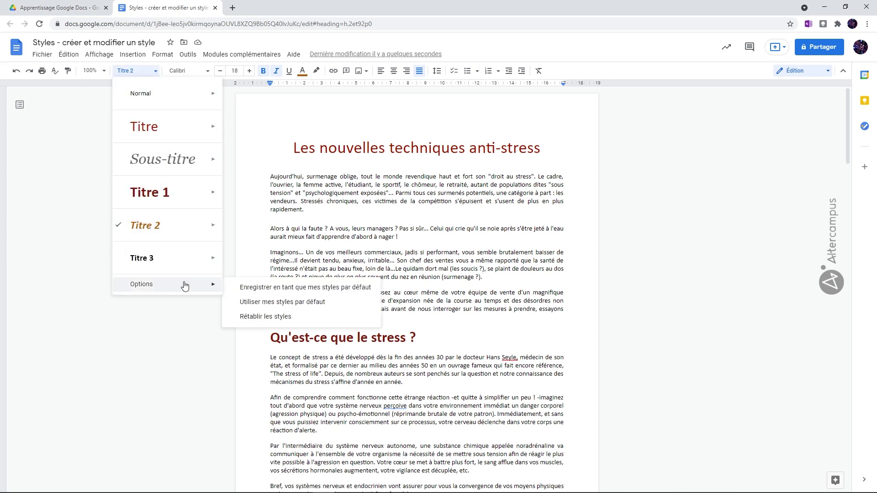
left_click(276, 289)
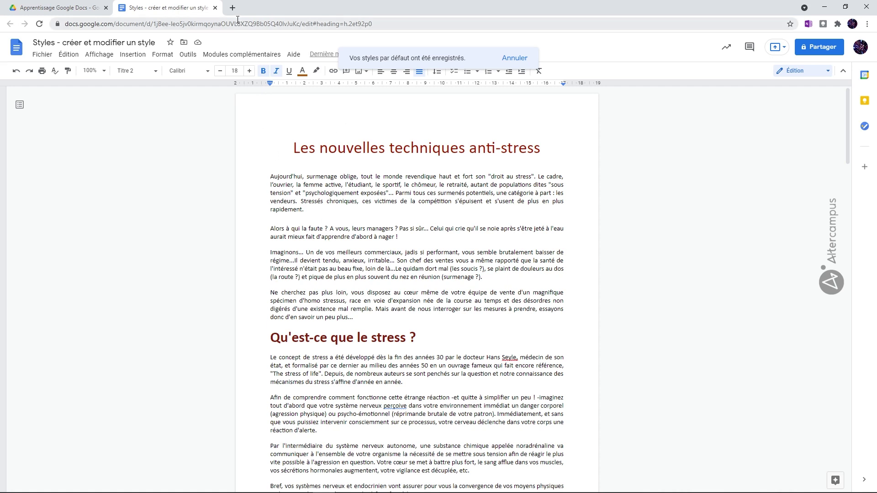
Create a new blank text document.
left_click(51, 59)
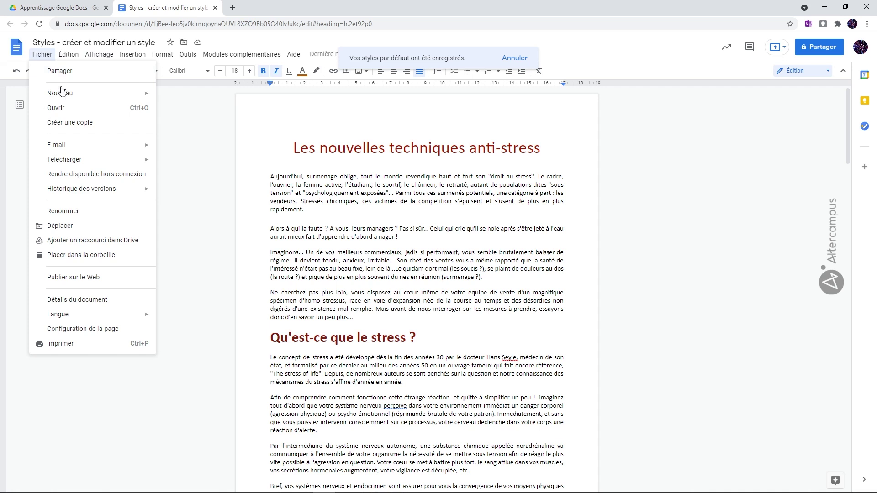
mouse_move(63, 93)
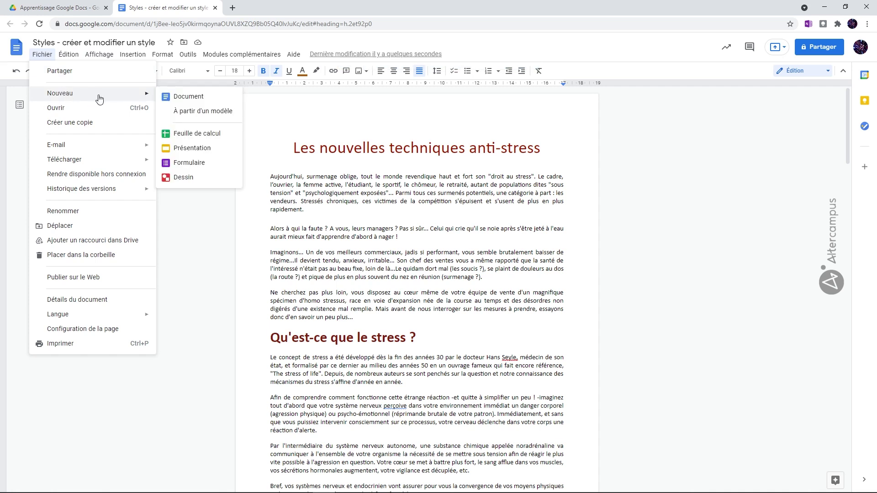
left_click(183, 97)
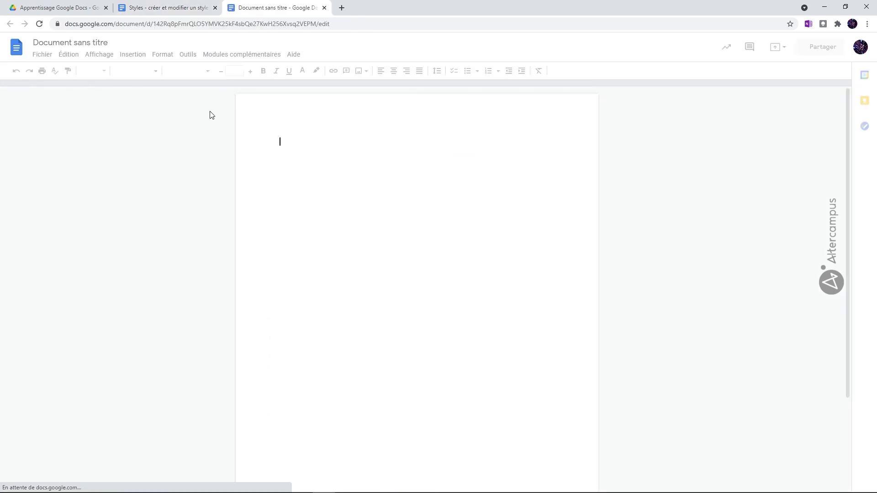
Enter "titre" on the first line of the new document and apply the Titre style to it.
type("titre")
key("Return")
left_click(288, 142)
left_click(156, 72)
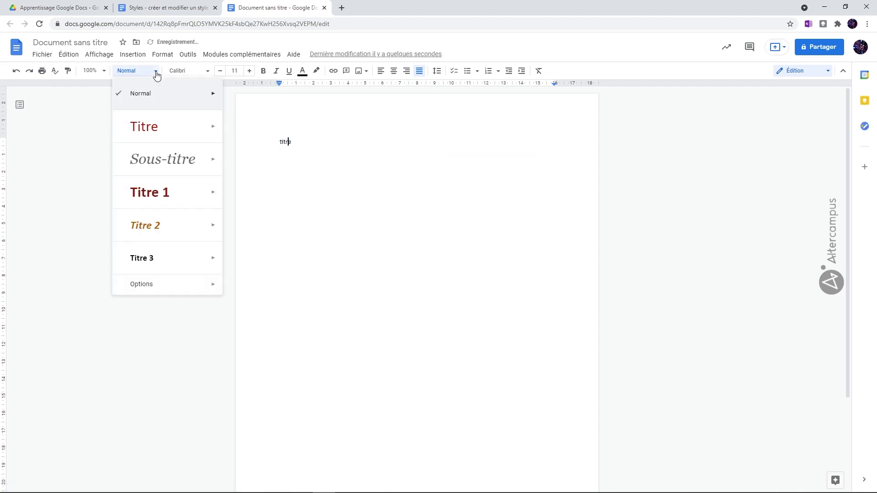
left_click(162, 125)
Add the heading "kqsdfjqskdfkqsdf" in the Titre 1 style below the title, followed by a line of sample text in the Normal style.
left_click(386, 181)
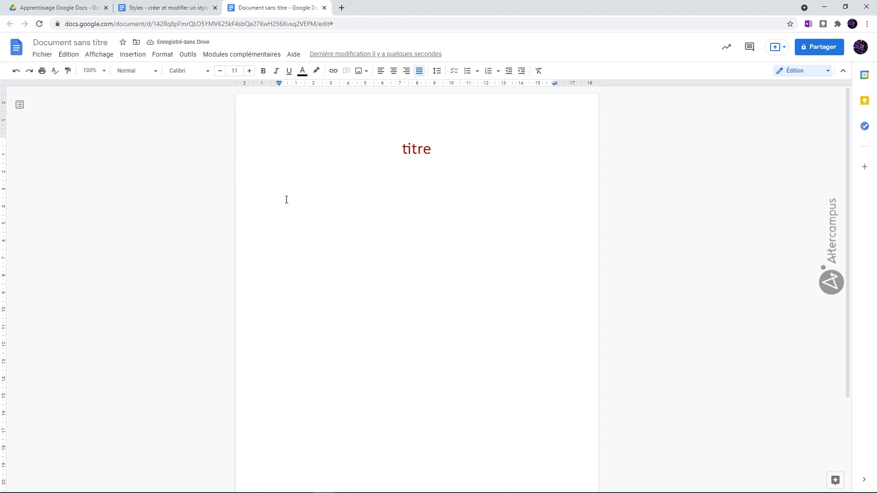
left_click(158, 71)
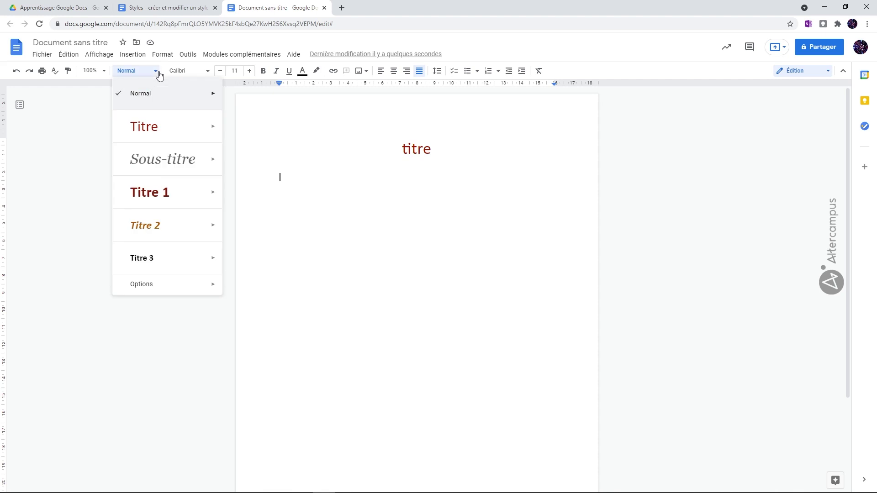
left_click(165, 194)
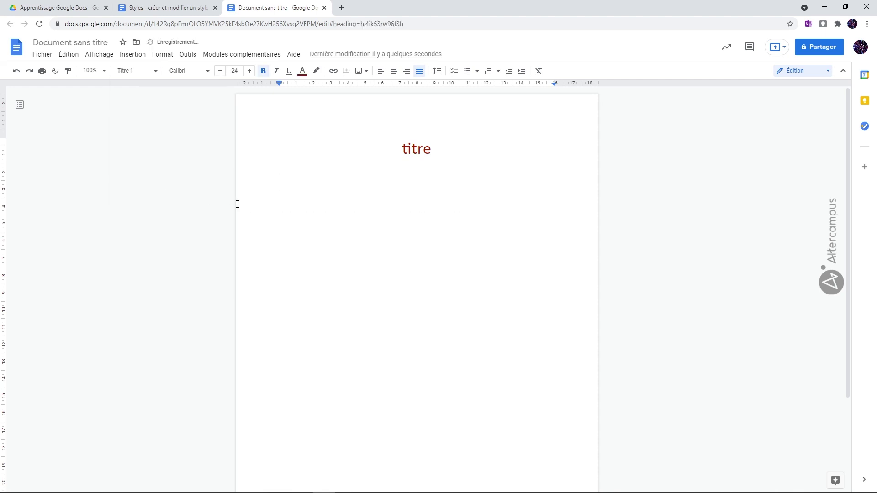
type("kqsdfjqskdfkqsdf")
key("Return")
type("mlrgm ldsfgmlsdfgmlùsdlmf gmùlsdùlmglsgmmgls dù")
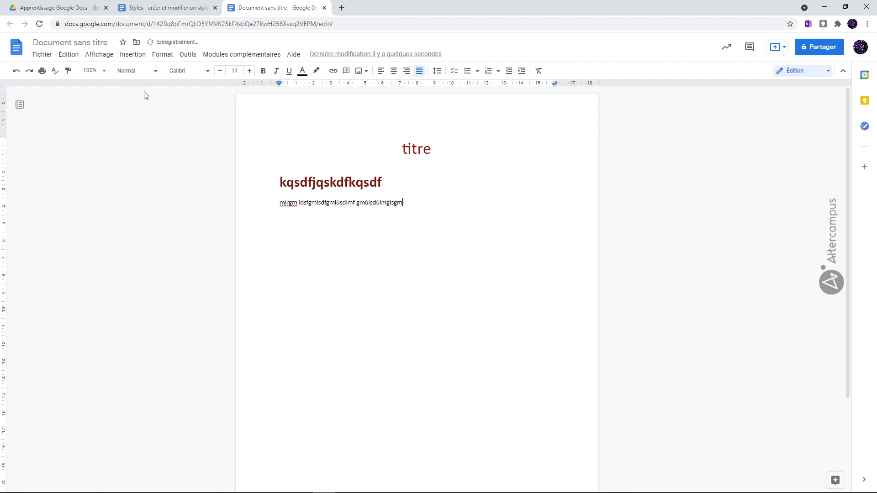
key("Return")
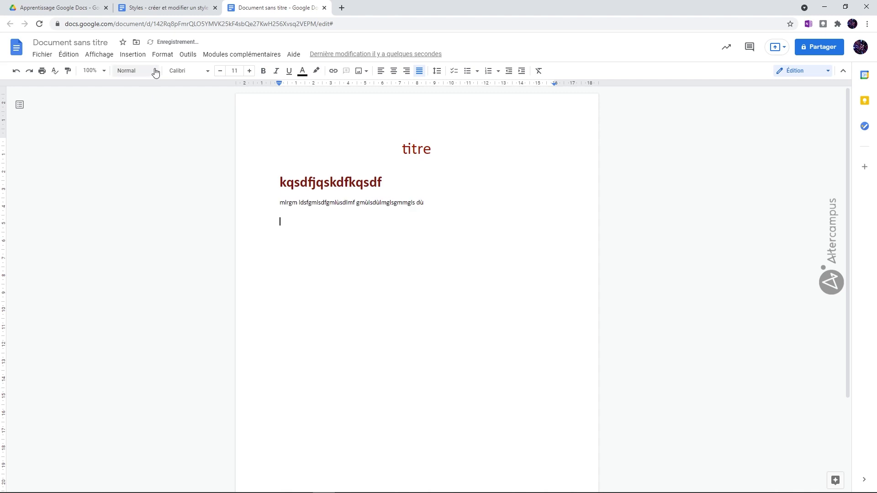
Add the subheading "glsdklfgksdfk" in the Titre 2 style below the sample text.
left_click(152, 72)
left_click(173, 225)
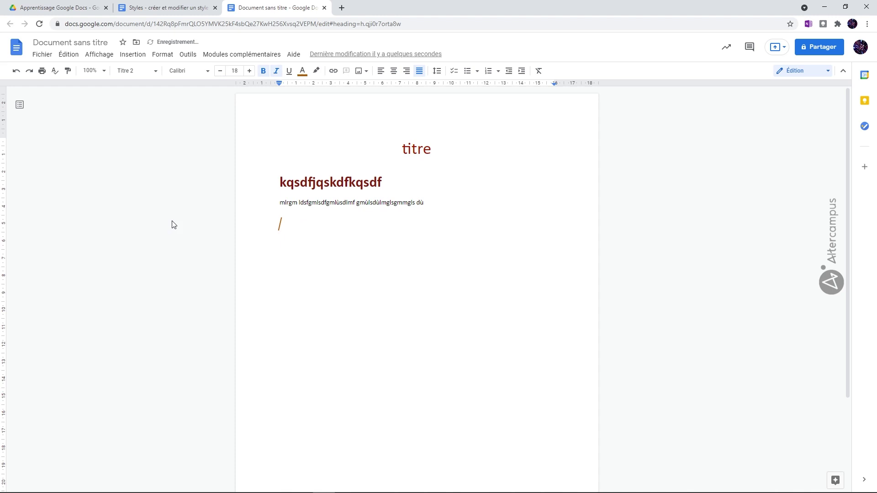
type("glsdklfgksdfk")
key("Return")
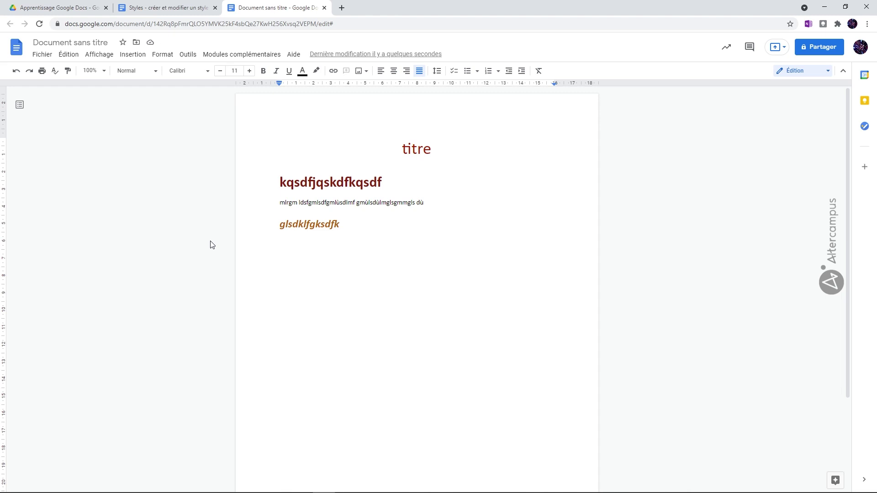
Reset the new document's paragraph styles to the original built-in ones.
left_click(158, 78)
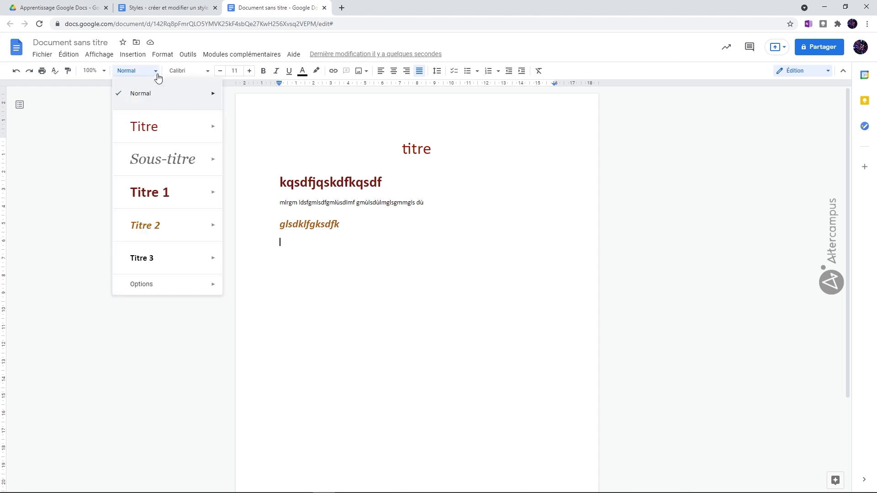
mouse_move(201, 286)
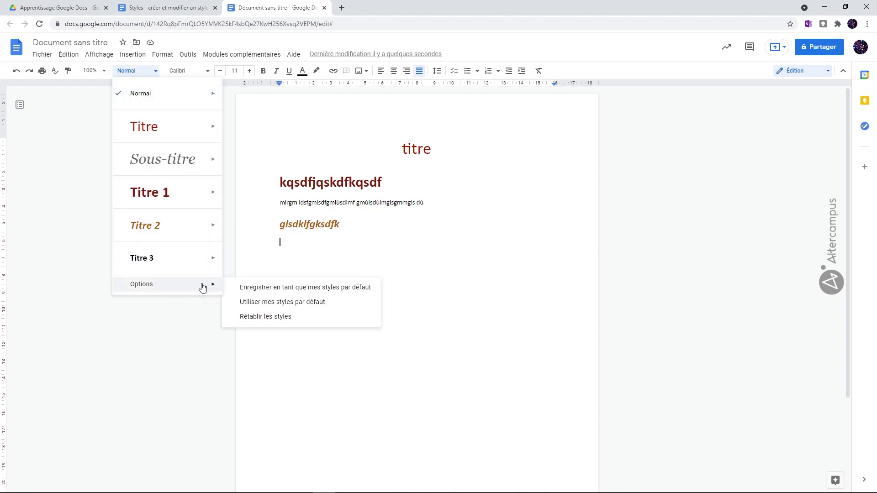
left_click(276, 320)
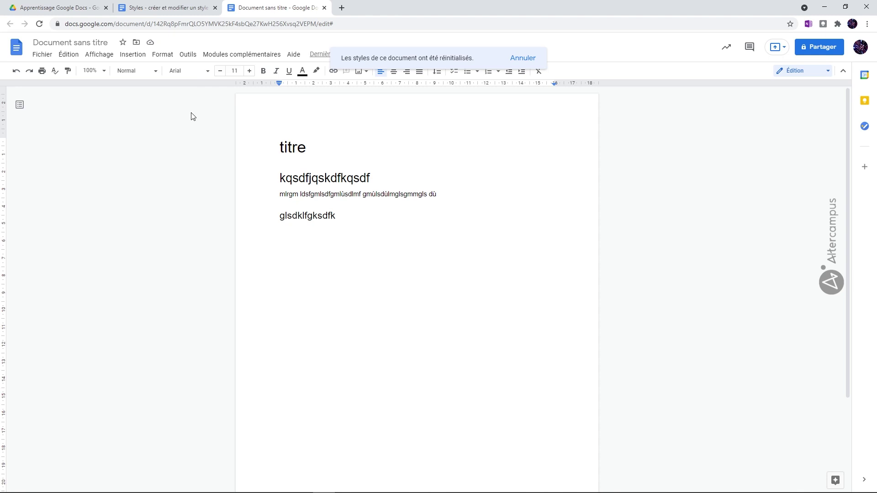
Apply the saved default styles to the new document, then return to the document "Styles - créer et modifier un style".
left_click(155, 73)
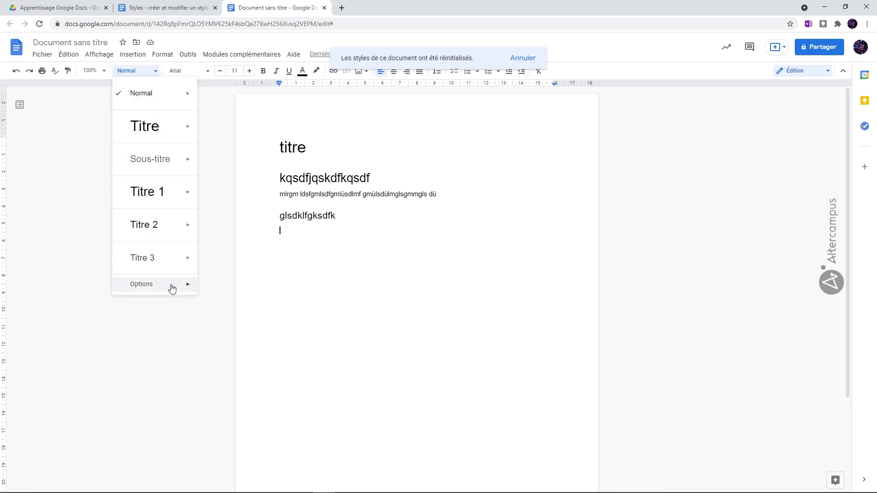
mouse_move(174, 288)
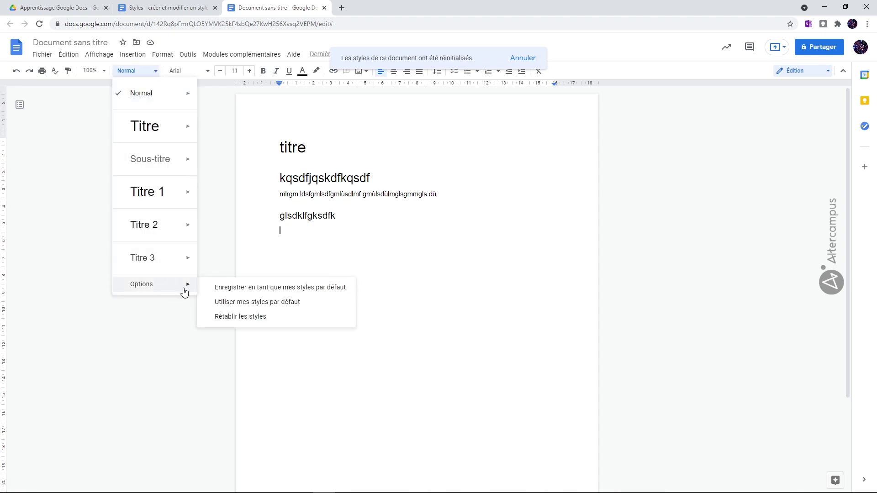
left_click(259, 302)
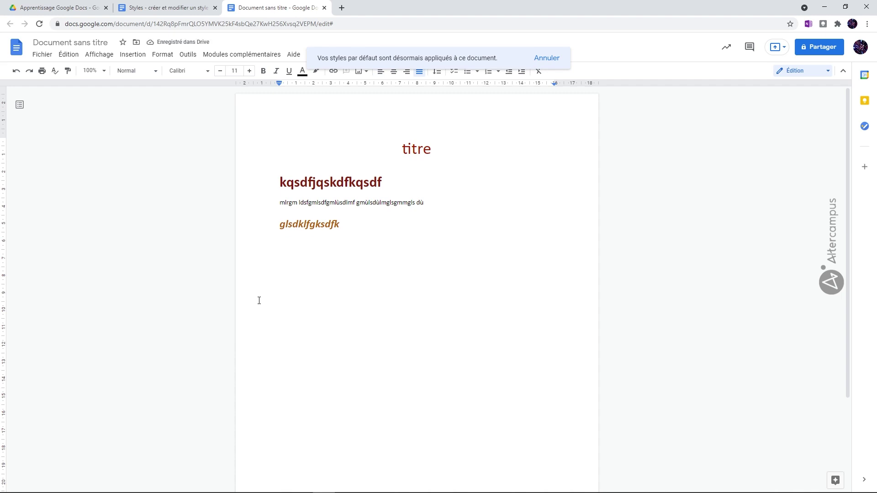
left_click(294, 183)
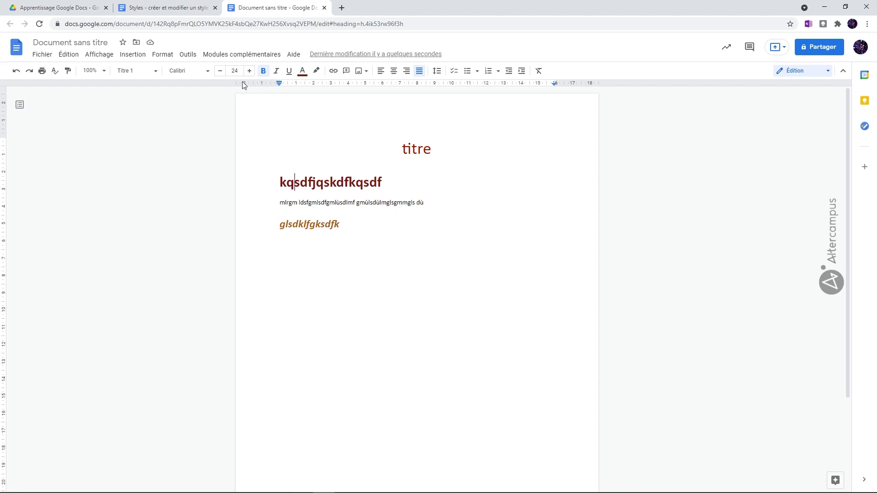
left_click(182, 9)
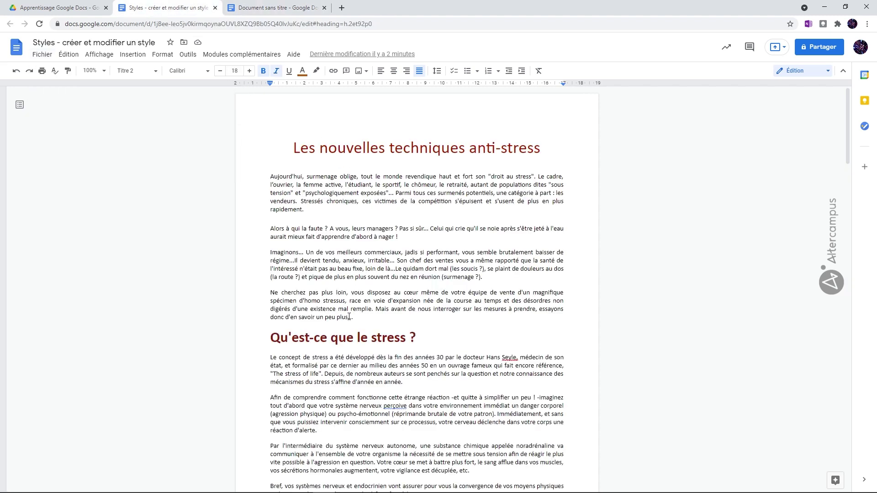